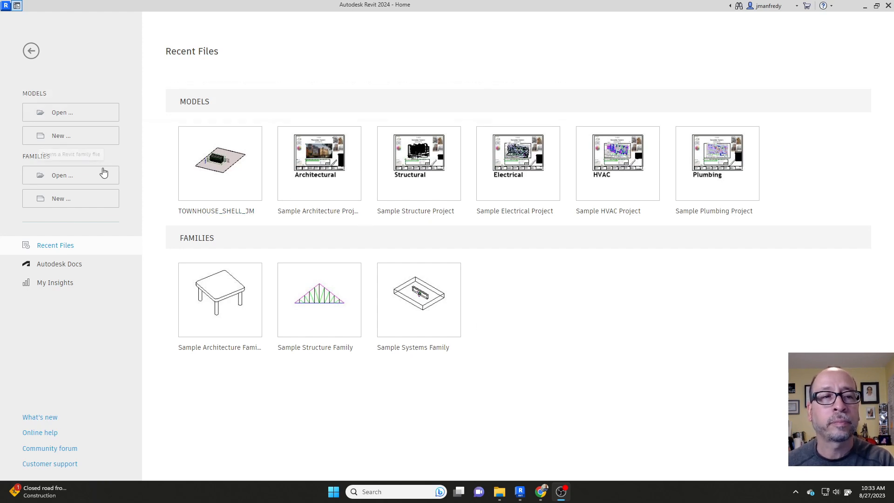
Step: Create a new project from the Imperial Multi-discipline template
click(73, 139)
click(74, 139)
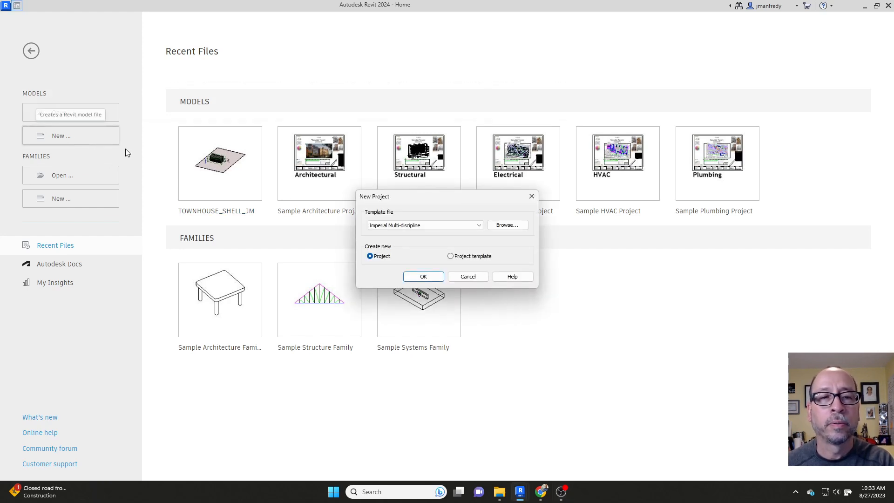
click(412, 226)
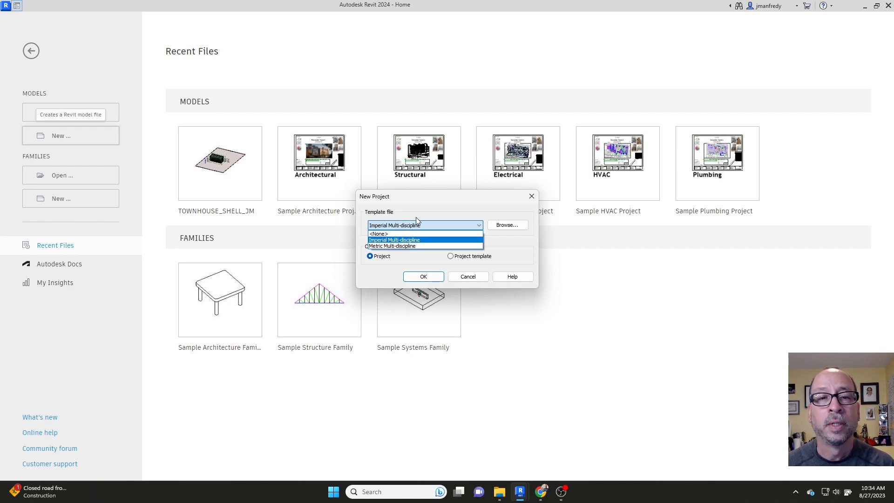
click(424, 209)
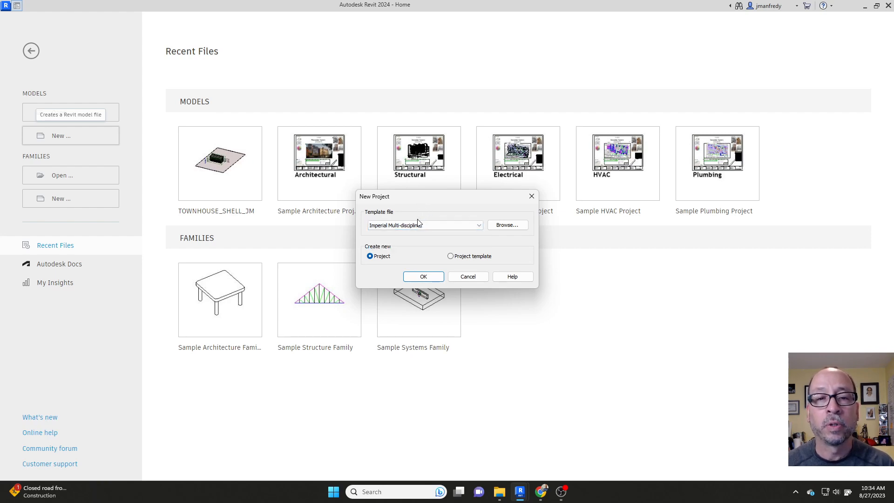
click(425, 276)
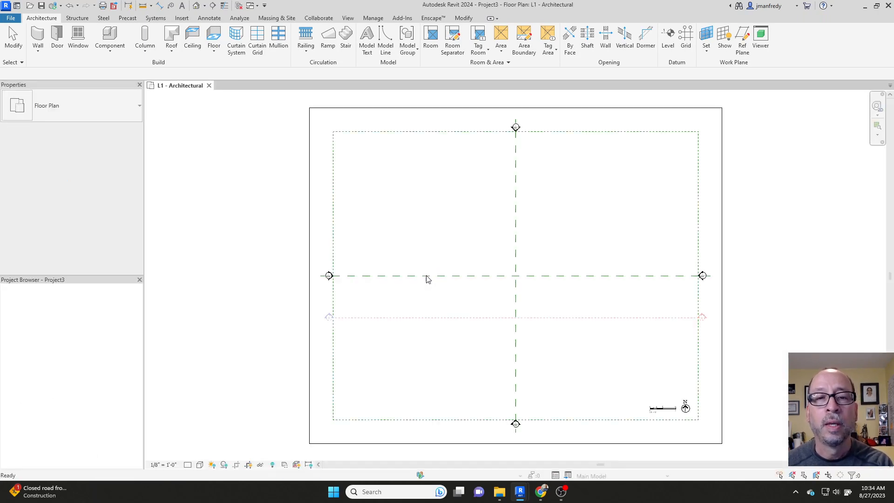
Step: Open the TOWNHOUSE_SHELL_JM model and upgrade it to Revit 2024
middle_drag(393, 211, 379, 213)
middle_drag(431, 203, 418, 203)
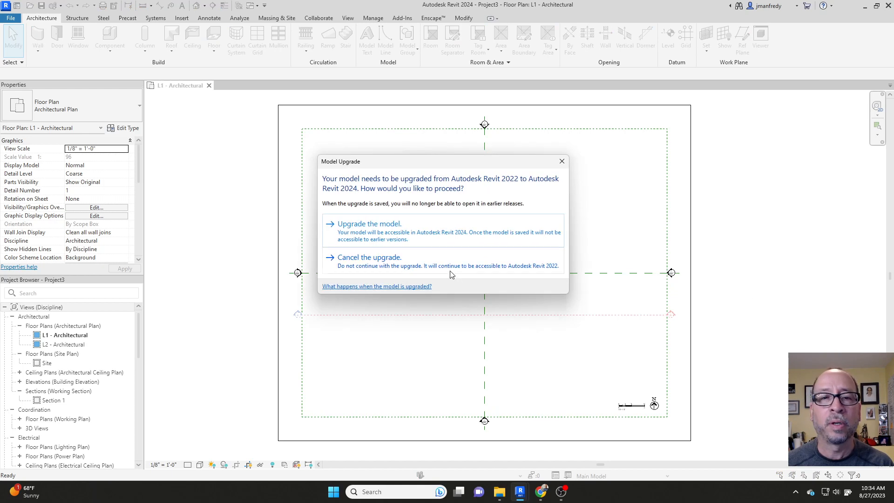
click(412, 238)
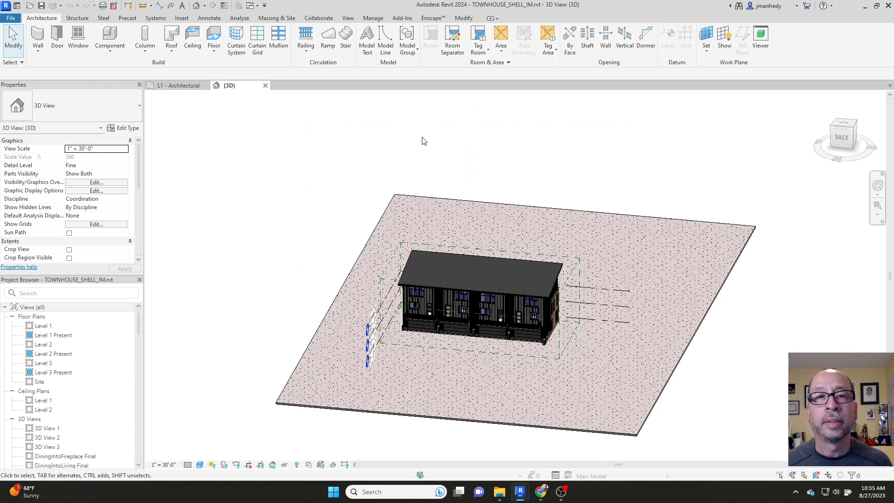
Step: Delete the ROWHOUSE_7 scope box surrounding the townhouse building in the 3D view
shift+middle_drag(437, 145, 397, 155)
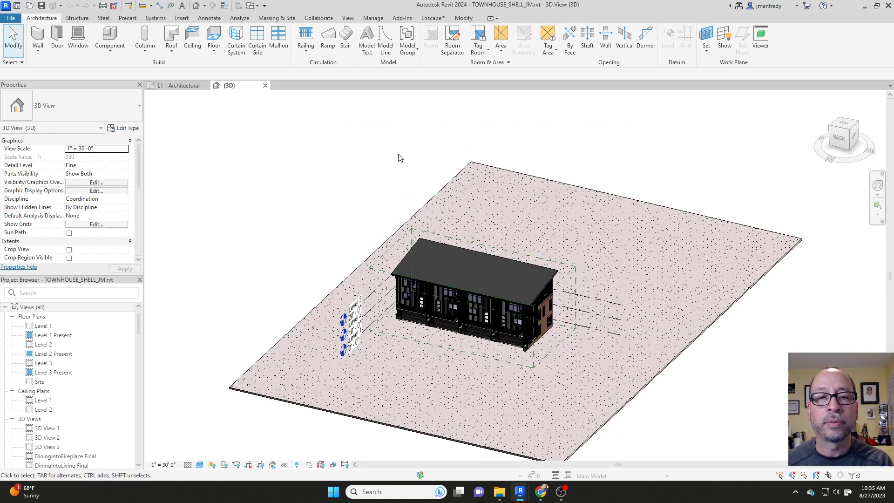
click(399, 246)
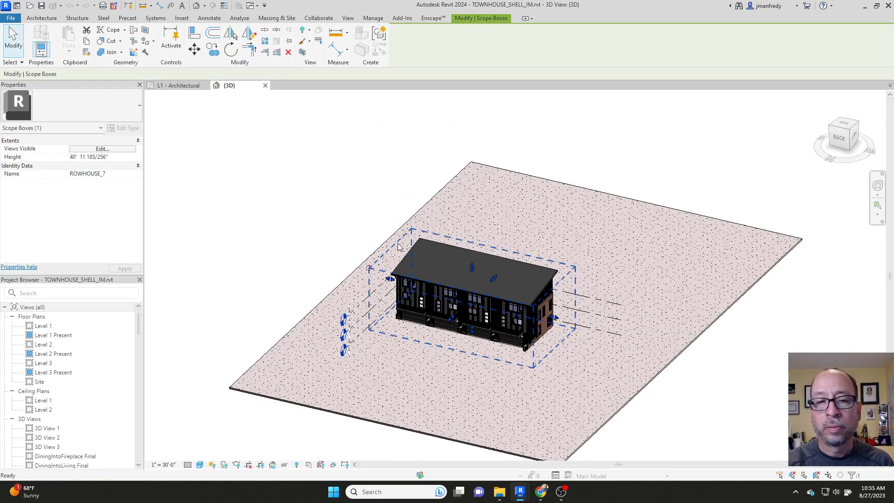
key(Delete)
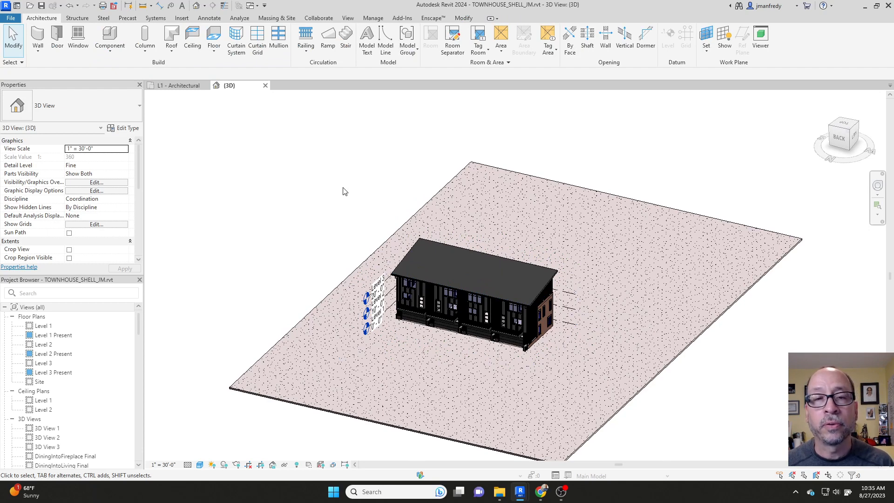
middle_drag(320, 211, 314, 174)
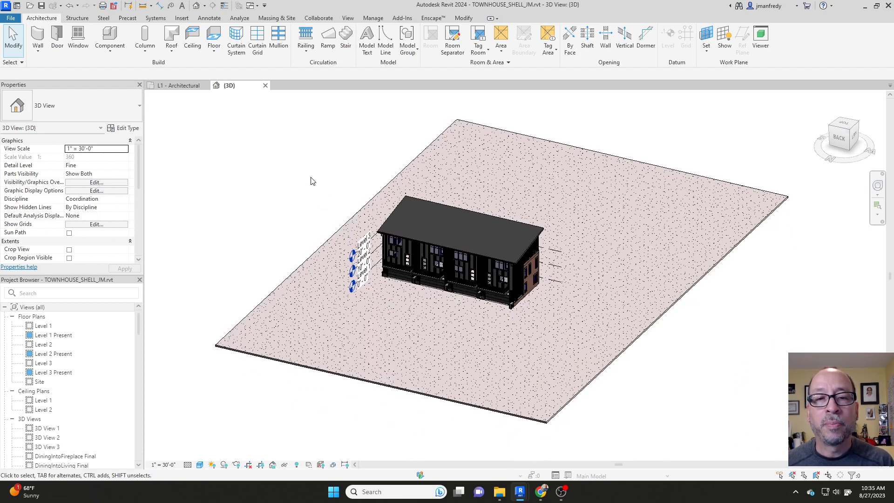
Step: Open the Level 1 floor plan and make its crop region visible
double_click(43, 325)
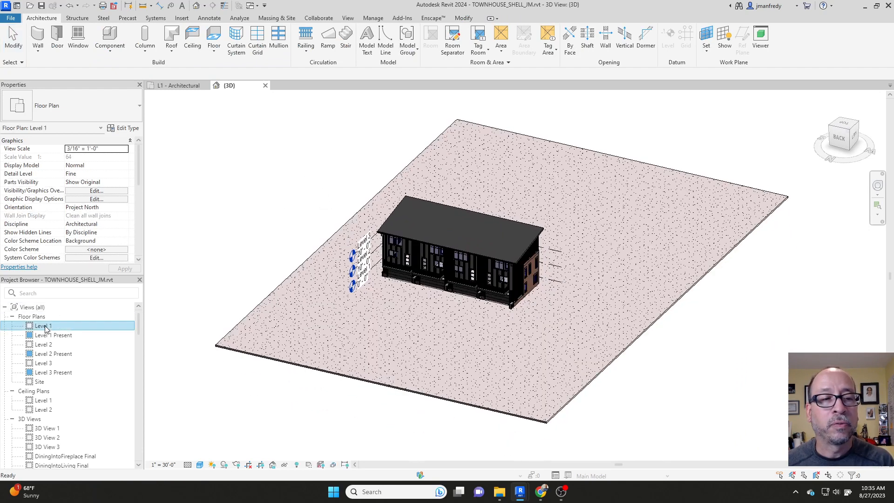
scroll(455, 225, up, 4)
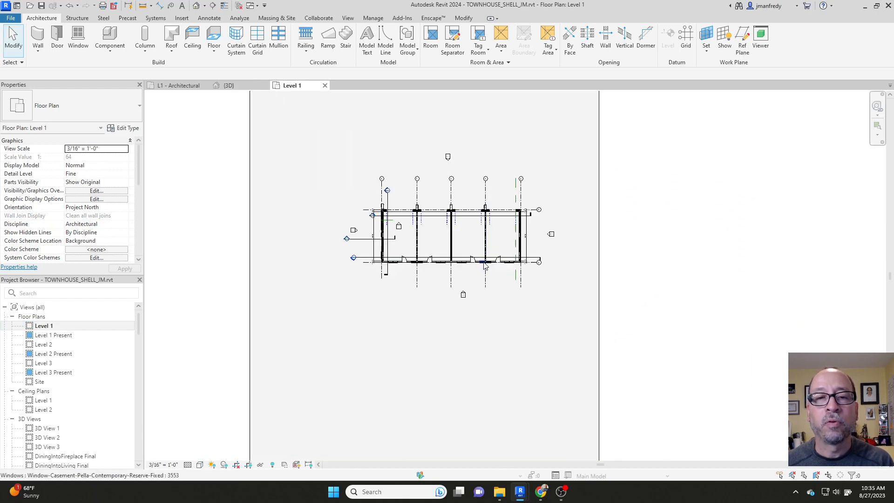
scroll(424, 321, down, 1)
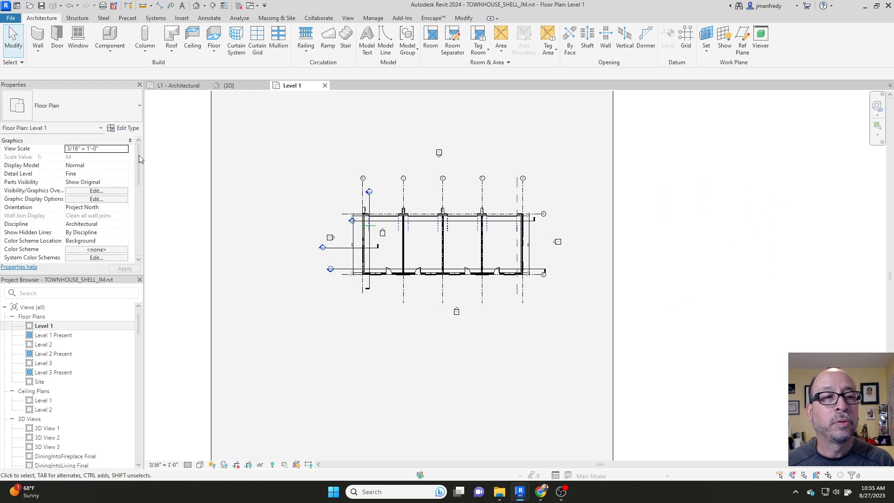
drag(139, 158, 138, 193)
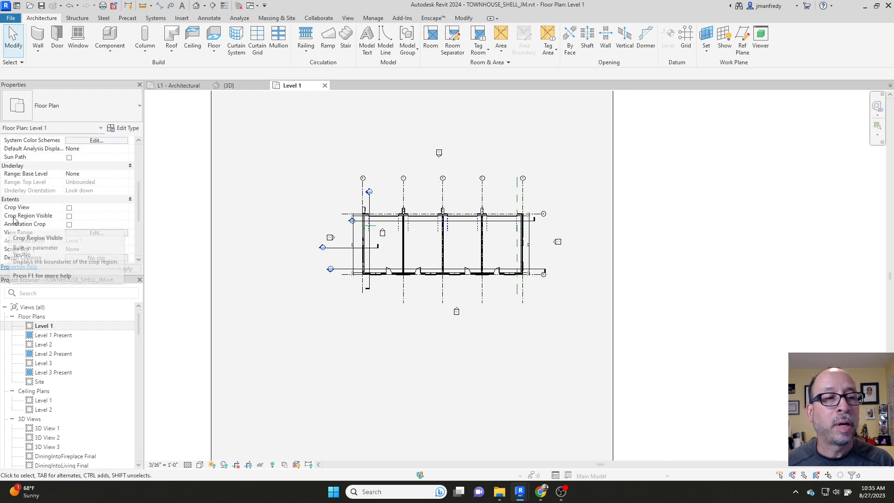
click(69, 216)
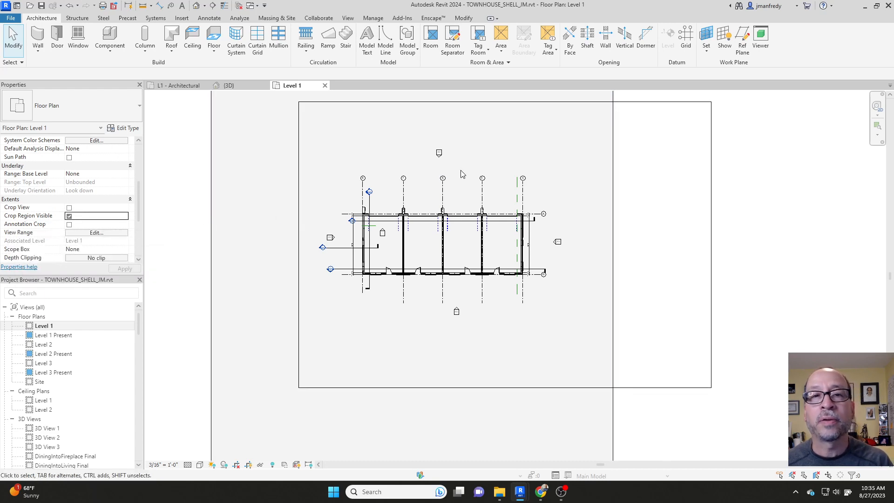
Step: Delete the large JM Conc Slab floor extending around the townhouses in the Level 1 plan
scroll(499, 162, down, 1)
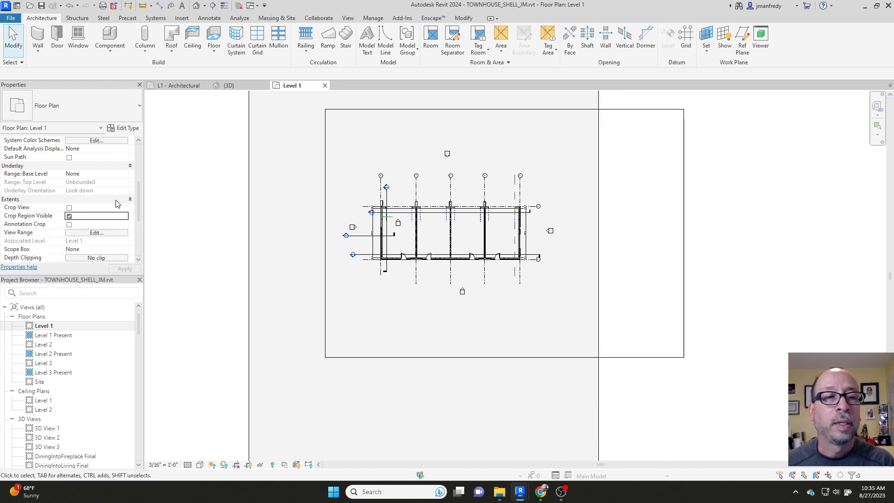
click(251, 192)
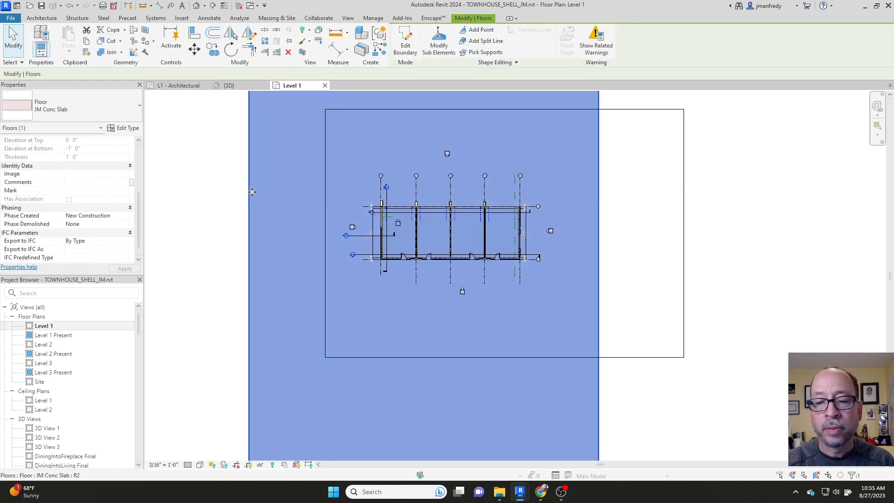
key(Delete)
middle_drag(281, 217, 252, 231)
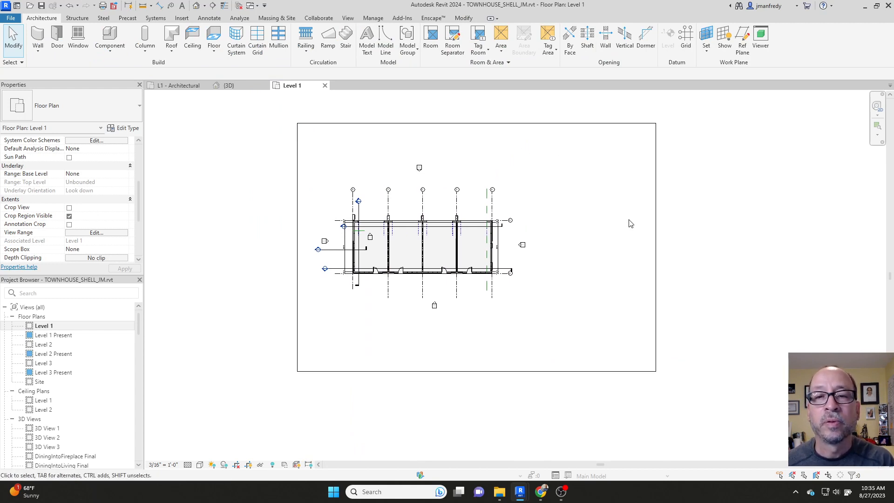
Step: Pull the east edge of the Level 1 crop region inward so it cuts through the easternmost townhouse unit
click(656, 228)
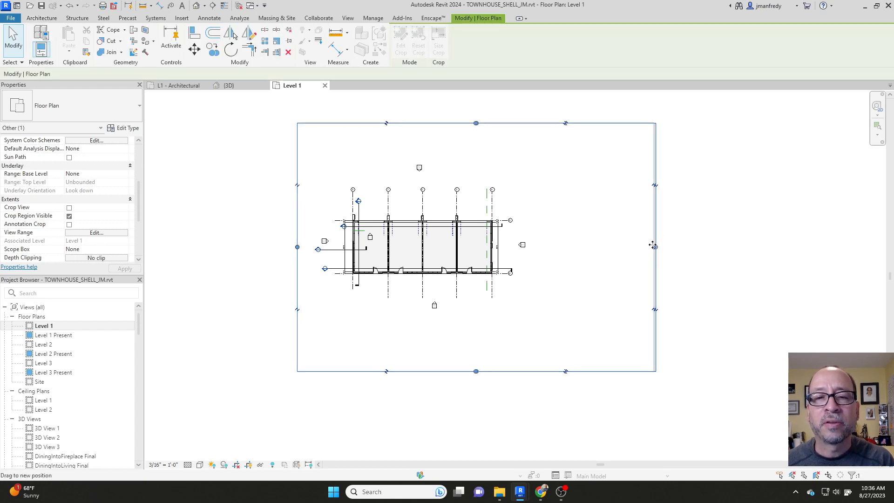
drag(656, 247, 469, 244)
click(539, 252)
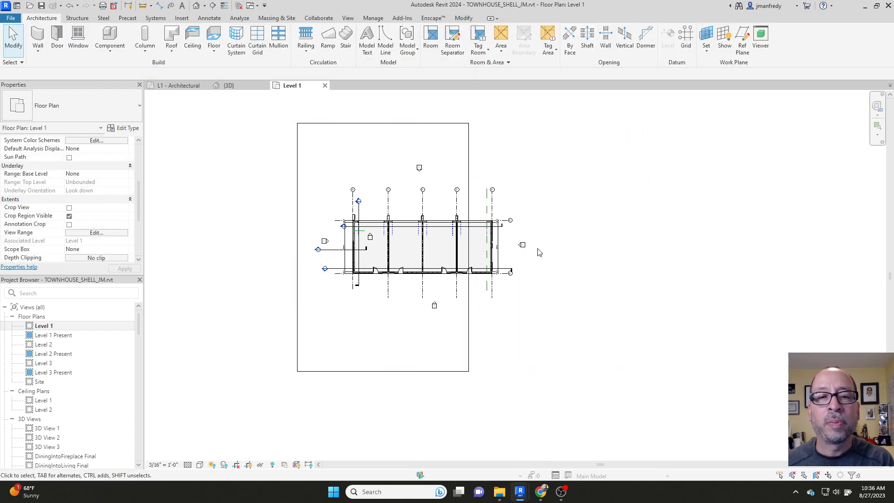
scroll(493, 269, up, 1)
middle_drag(540, 280, 543, 295)
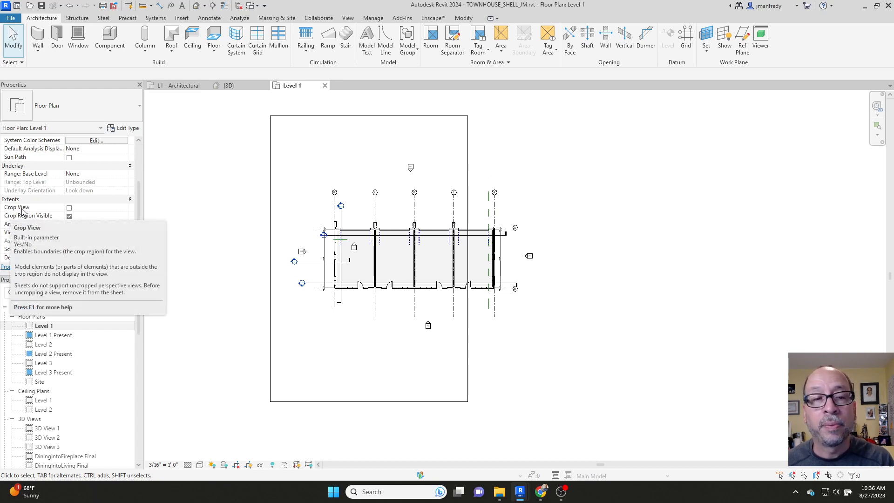
Step: Turn on Crop View for the Level 1 floor plan
click(70, 209)
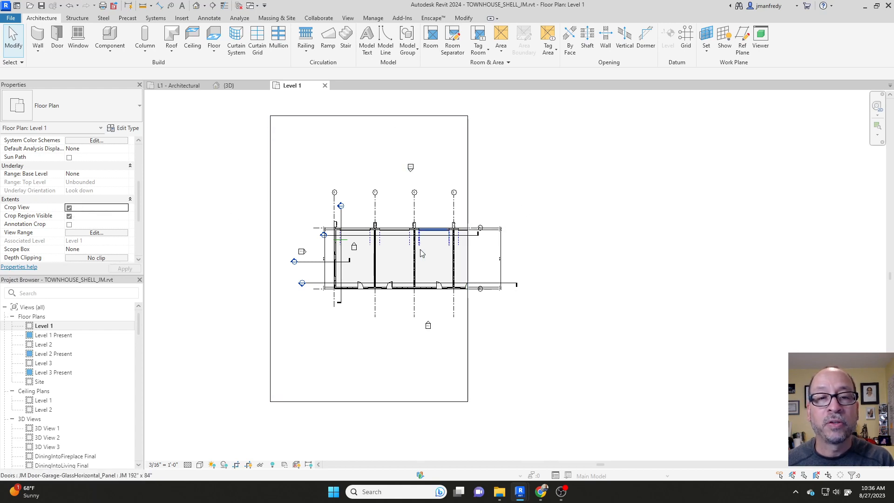
scroll(400, 278, up, 5)
middle_drag(446, 262, 447, 270)
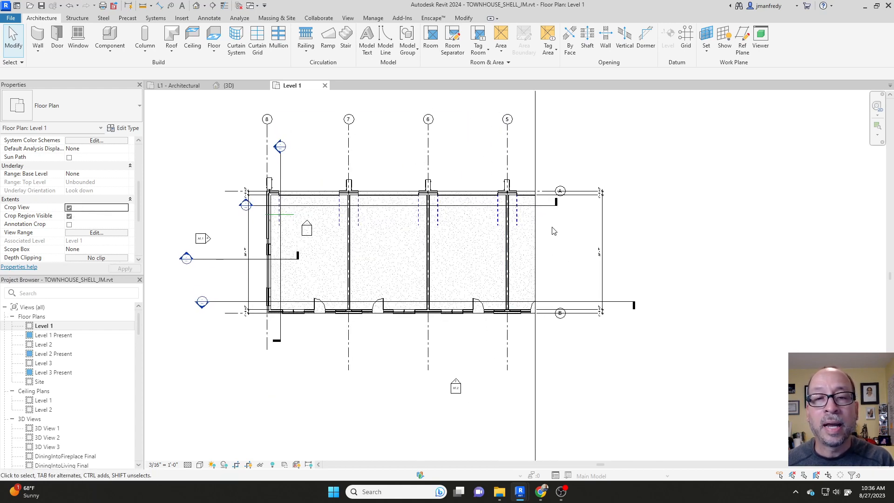
scroll(566, 254, down, 3)
scroll(566, 255, down, 1)
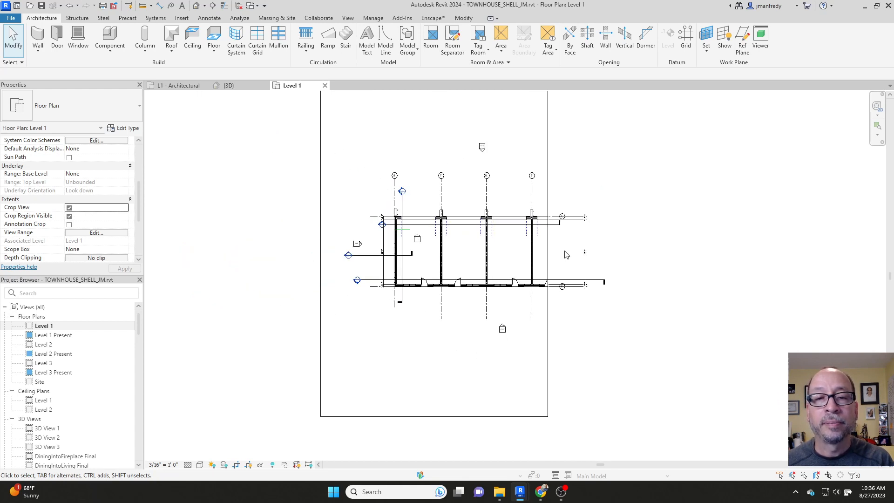
middle_drag(567, 256, 502, 275)
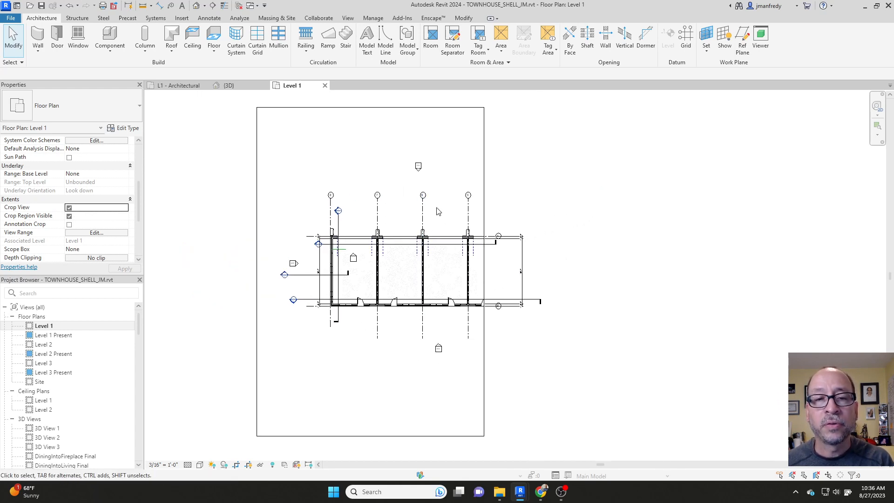
middle_drag(459, 191, 478, 191)
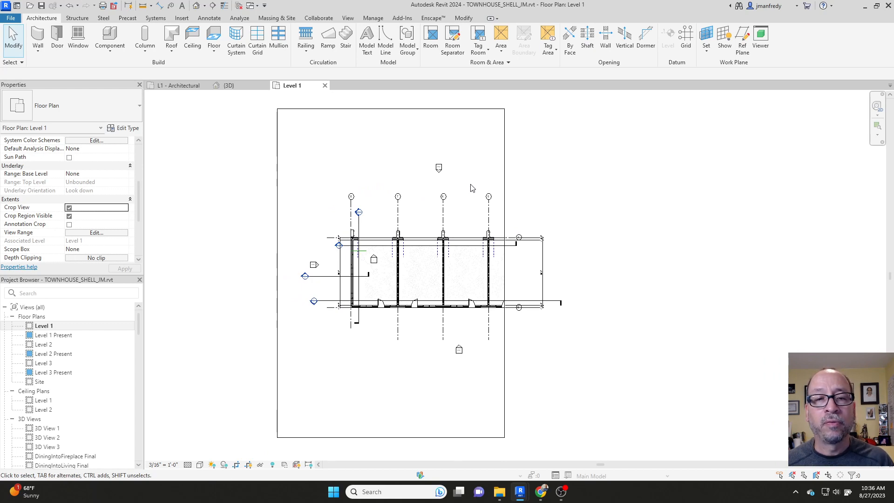
Step: Hide all annotation categories in the Level 1 floor plan through its Visibility/Graphic Overrides
key(v)
key(g)
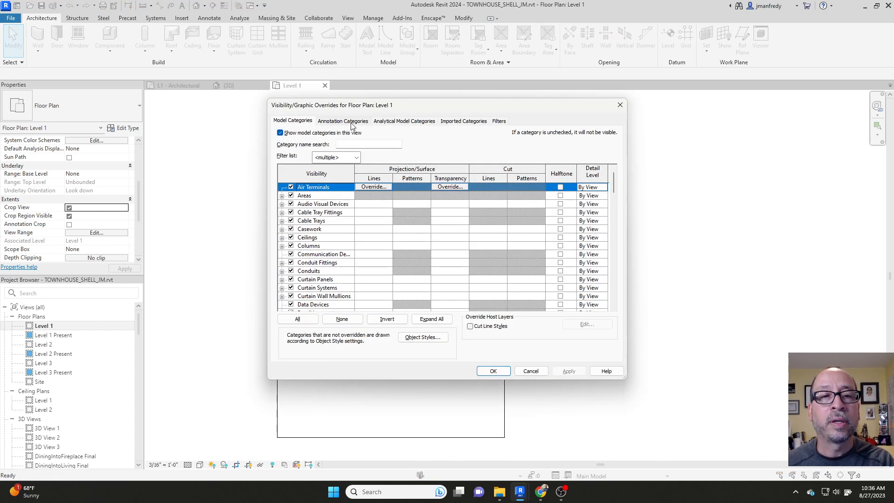
click(351, 122)
click(280, 133)
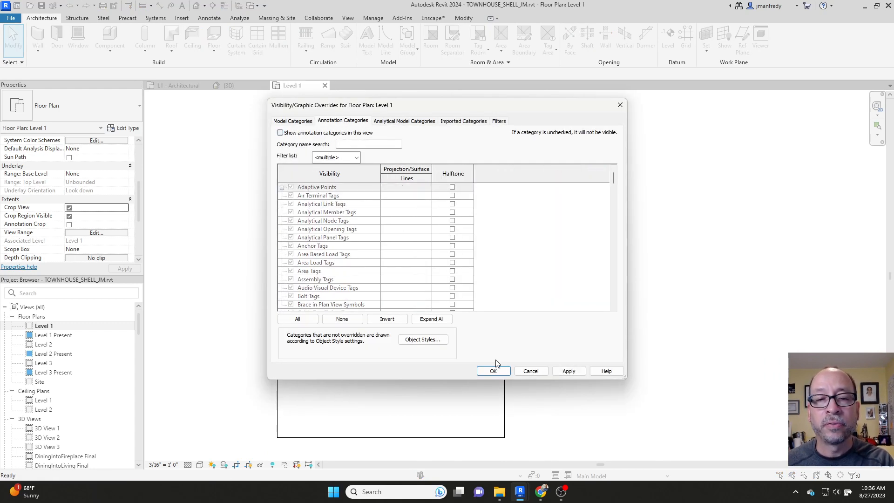
click(493, 372)
middle_drag(393, 346, 390, 340)
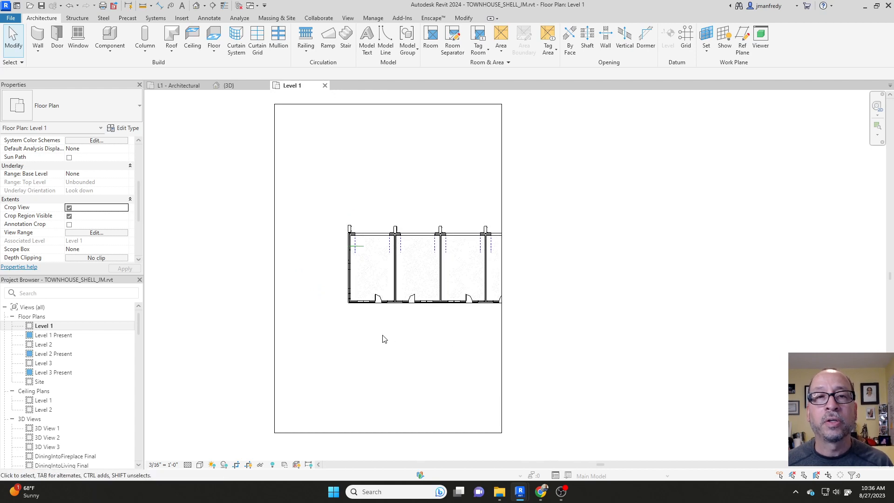
scroll(383, 335, down, 1)
scroll(384, 336, up, 1)
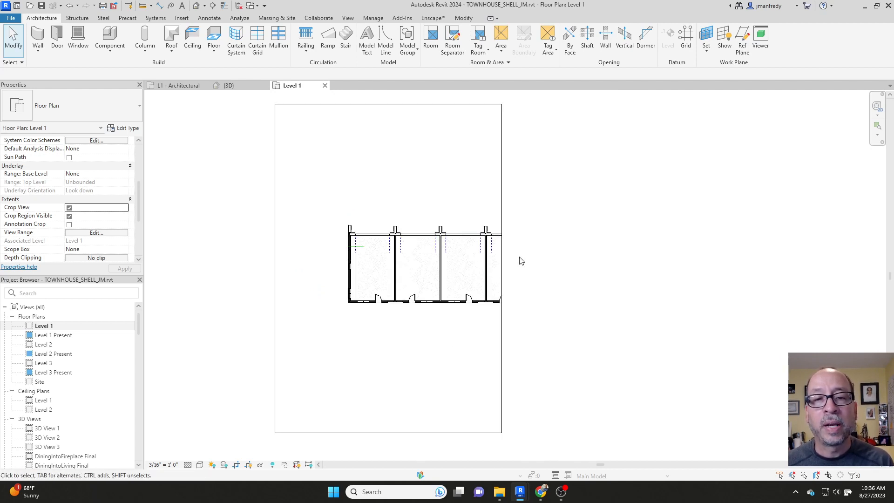
Step: Extend the east edge of the crop region outward past the building so all four townhouse units fit inside
click(501, 194)
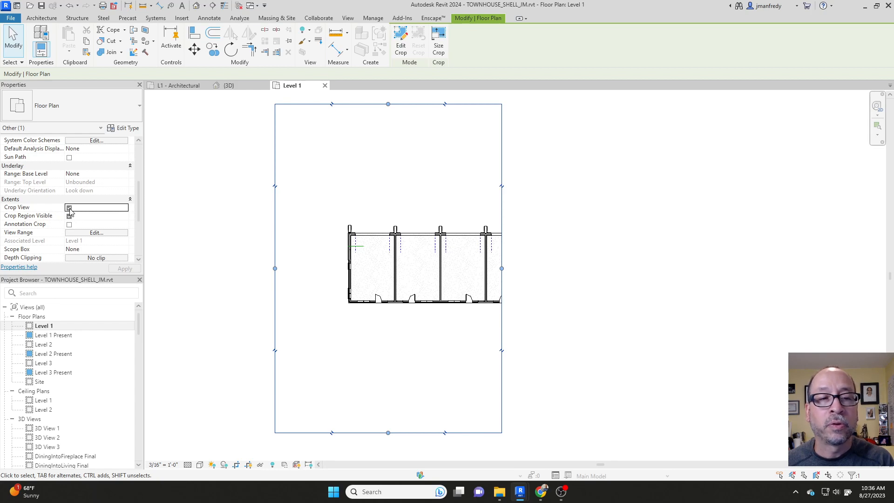
click(264, 230)
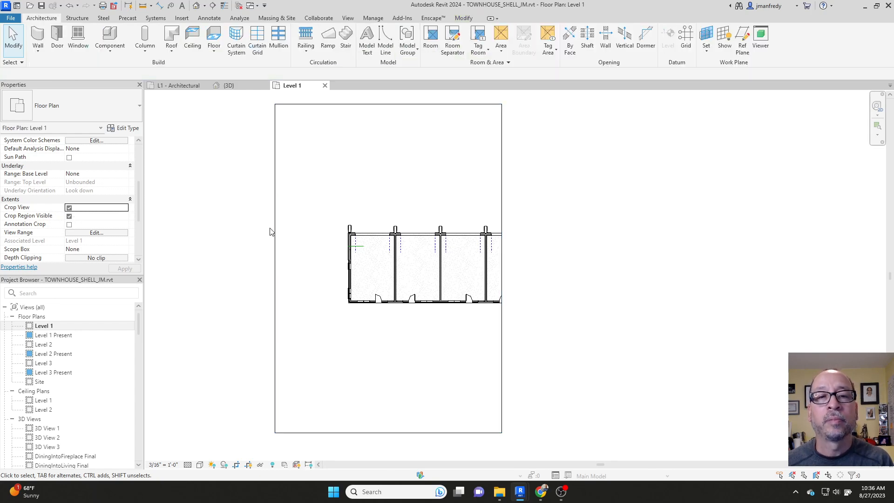
click(502, 212)
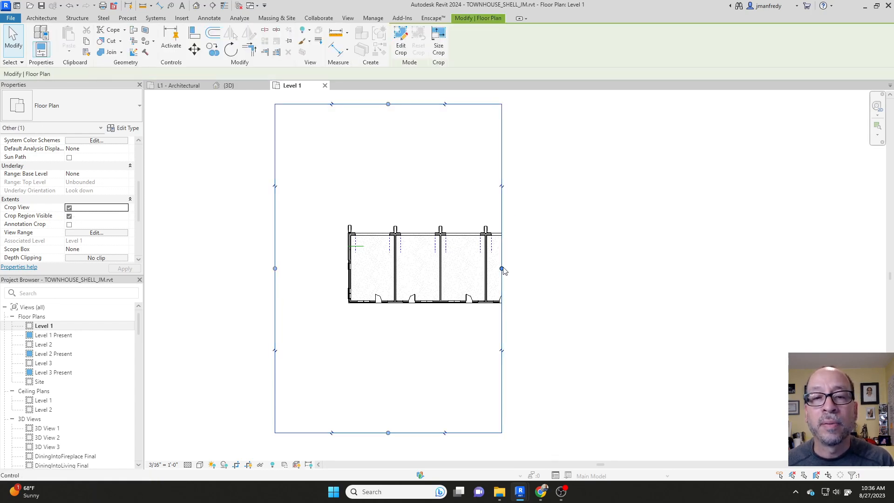
drag(502, 268, 587, 268)
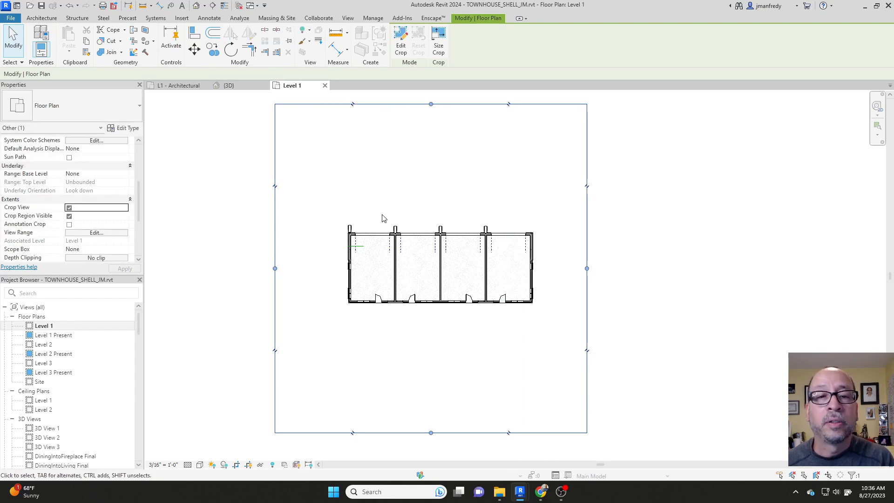
click(324, 286)
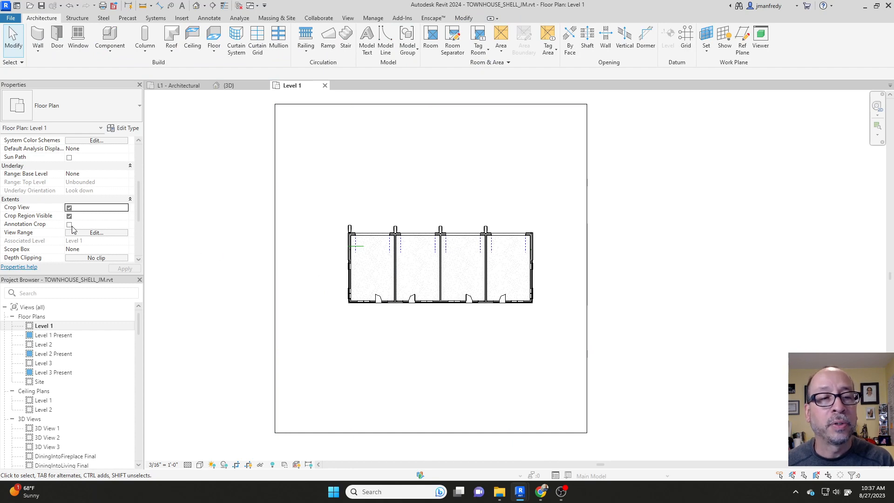
Step: Turn on Annotation Crop for the Level 1 floor plan and inspect the dashed annotation boundary around the crop region
mouse_move(20, 230)
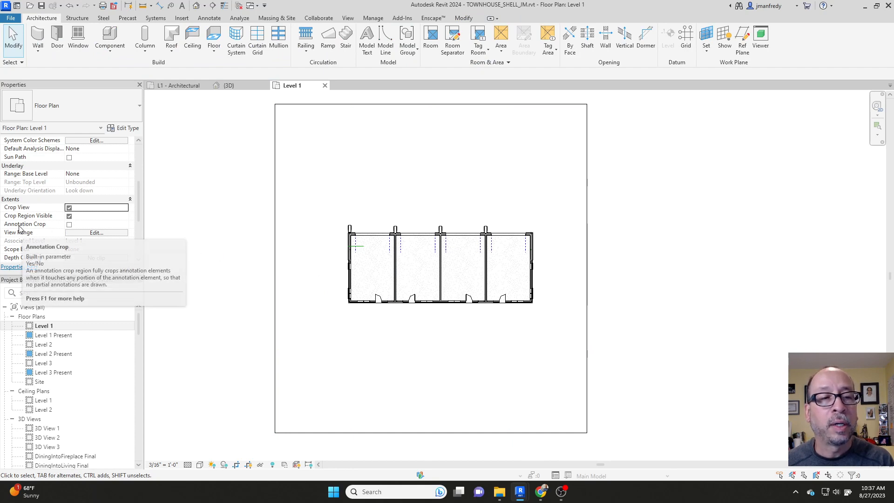
click(69, 225)
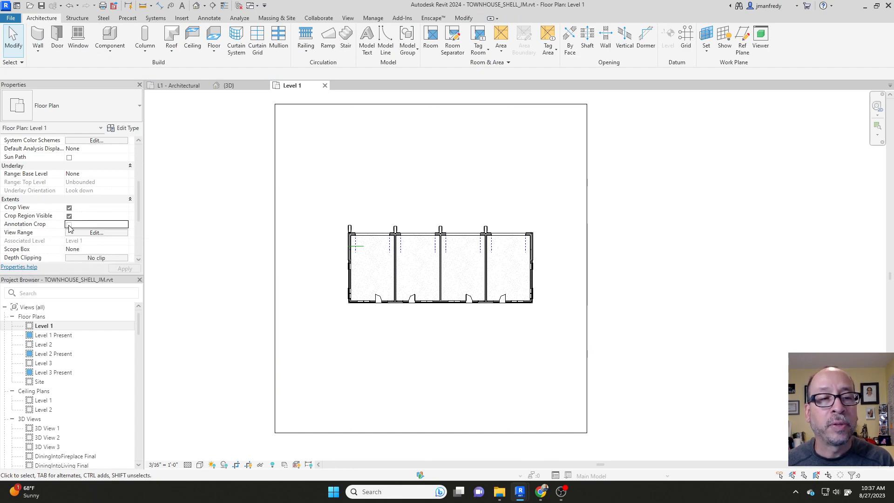
click(275, 247)
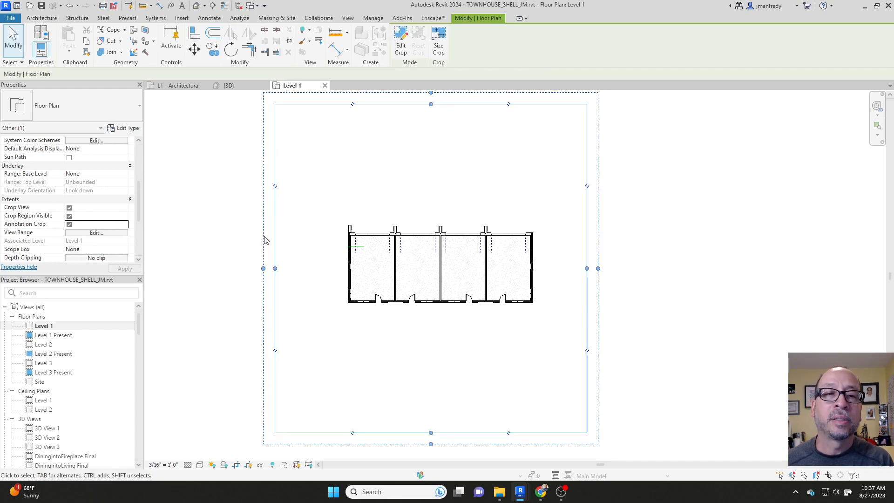
click(252, 259)
scroll(252, 266, up, 2)
scroll(261, 269, up, 2)
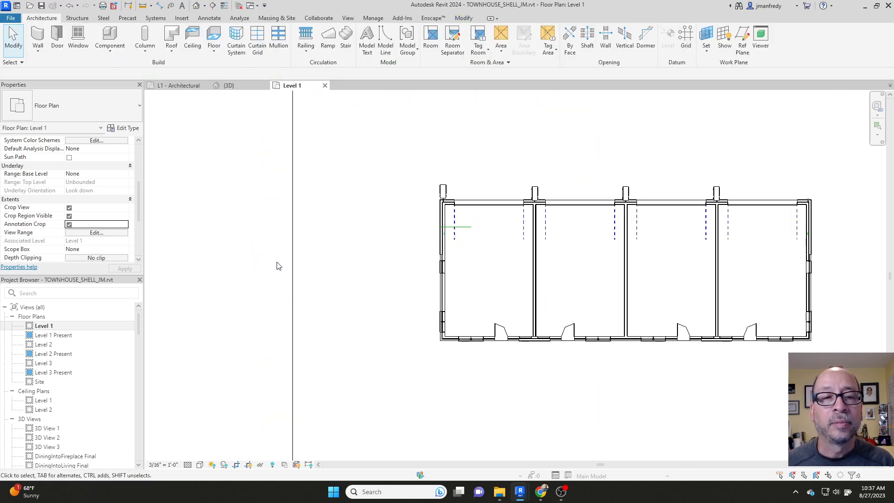
click(291, 257)
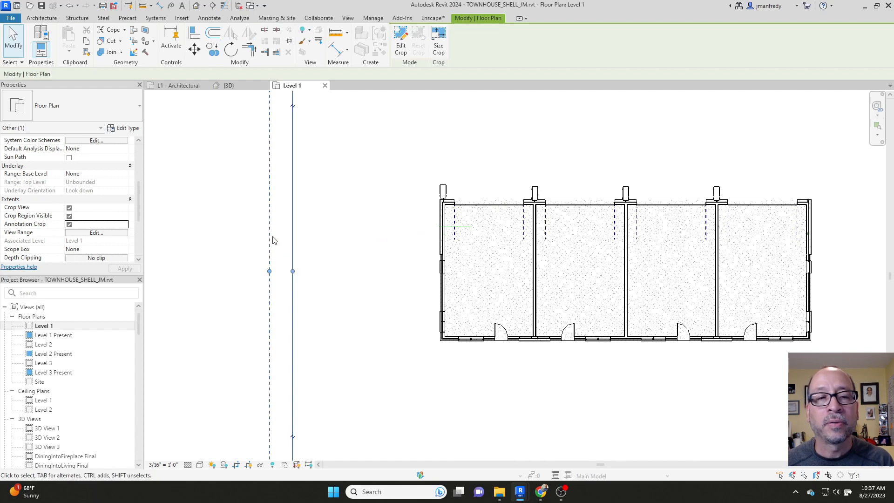
scroll(272, 250, down, 4)
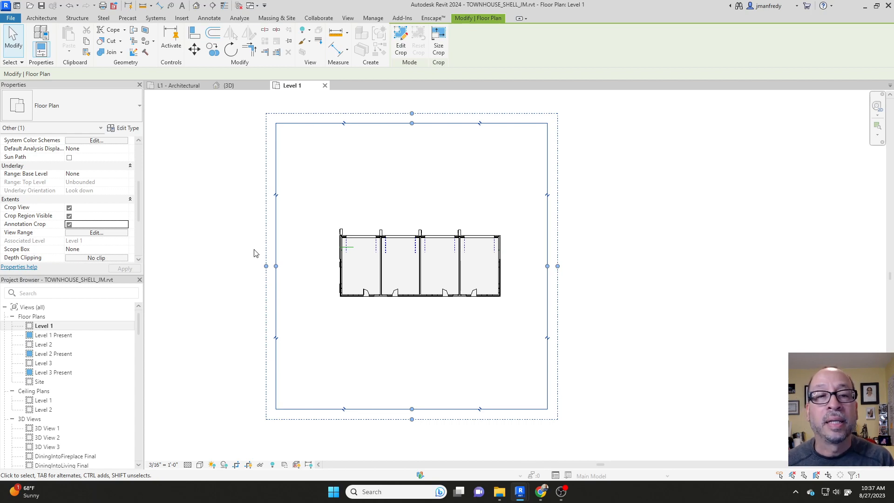
click(255, 253)
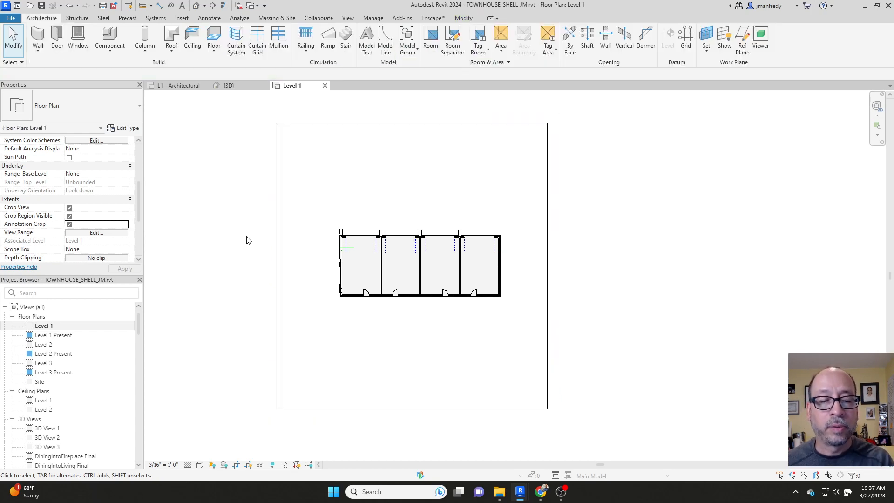
Step: Show the annotation categories again in the Level 1 floor plan through its Visibility/Graphic Overrides
key(v)
key(g)
click(342, 121)
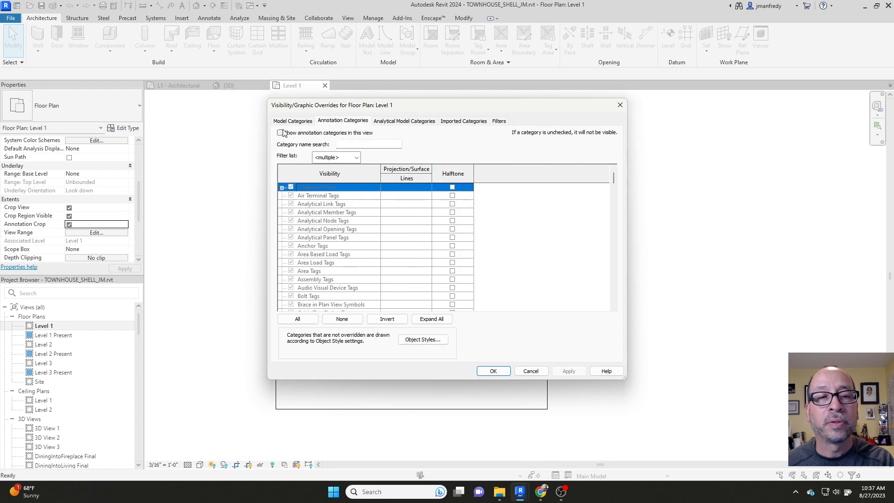
click(281, 133)
click(493, 372)
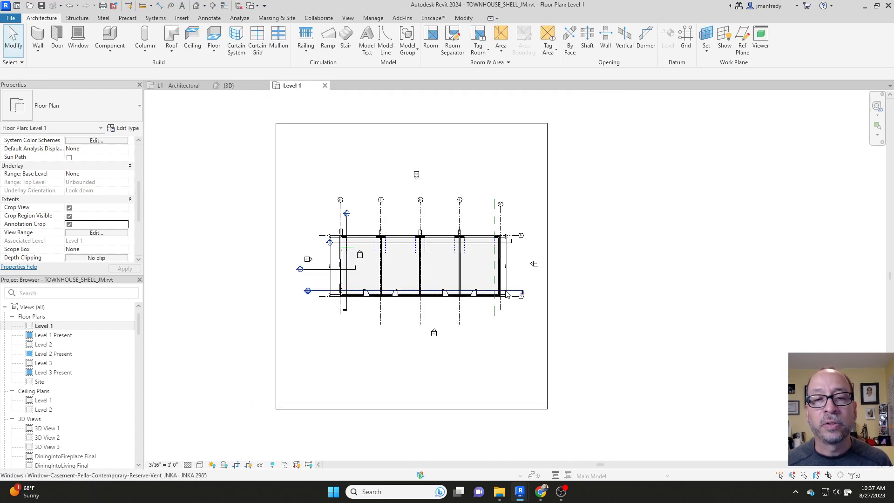
Step: Pull the east edge of the crop region inward to just outside the building's east wall and inspect the annotation crop there
scroll(506, 294, up, 2)
click(562, 246)
drag(562, 259, 507, 262)
click(541, 266)
scroll(506, 256, up, 5)
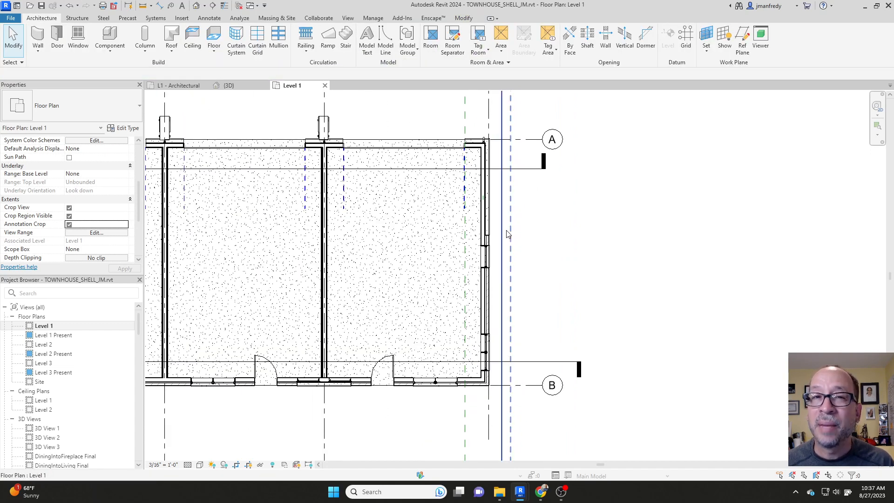
click(508, 234)
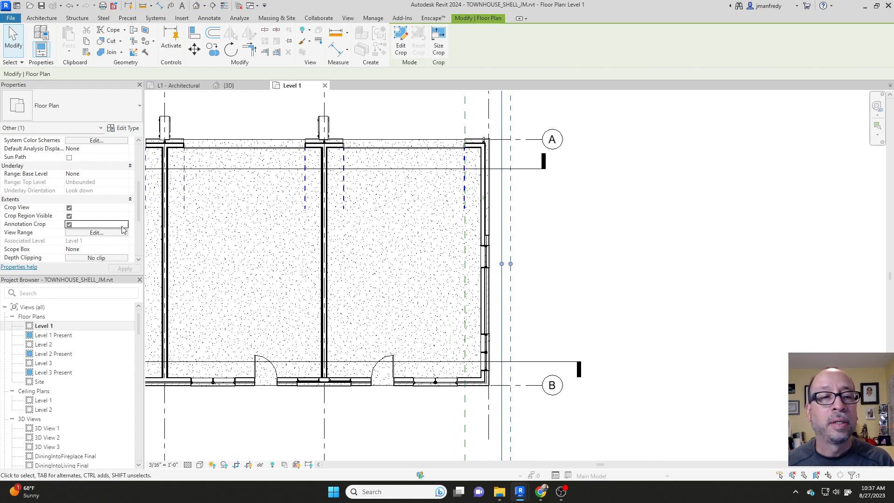
mouse_move(22, 230)
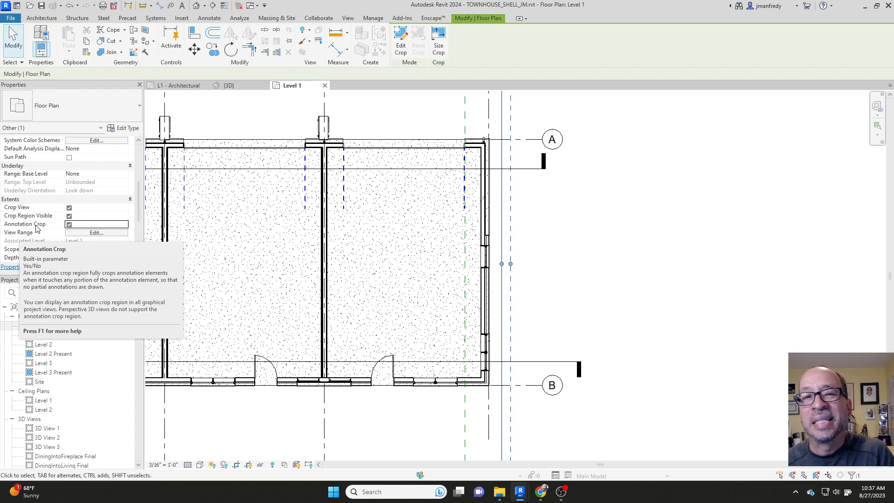
Step: Extend the east edge of the crop region outward past the bubbles of grids A and B
scroll(350, 250, down, 5)
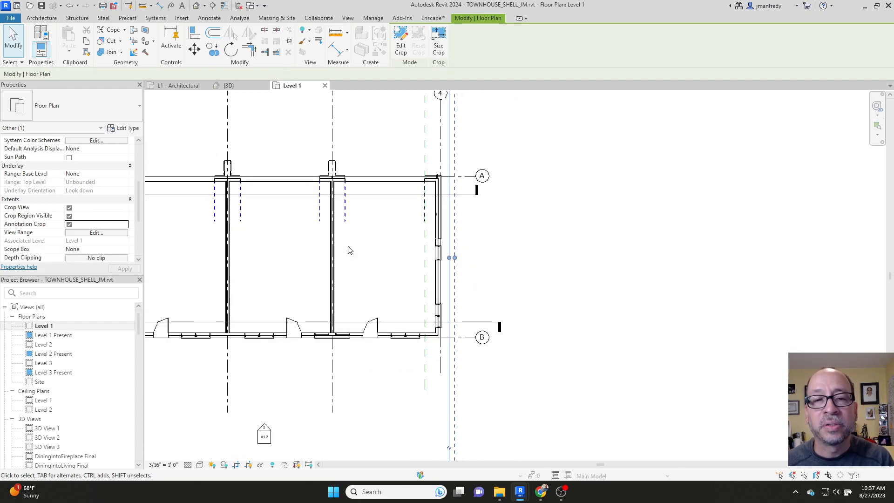
scroll(349, 250, down, 3)
middle_drag(355, 254, 483, 253)
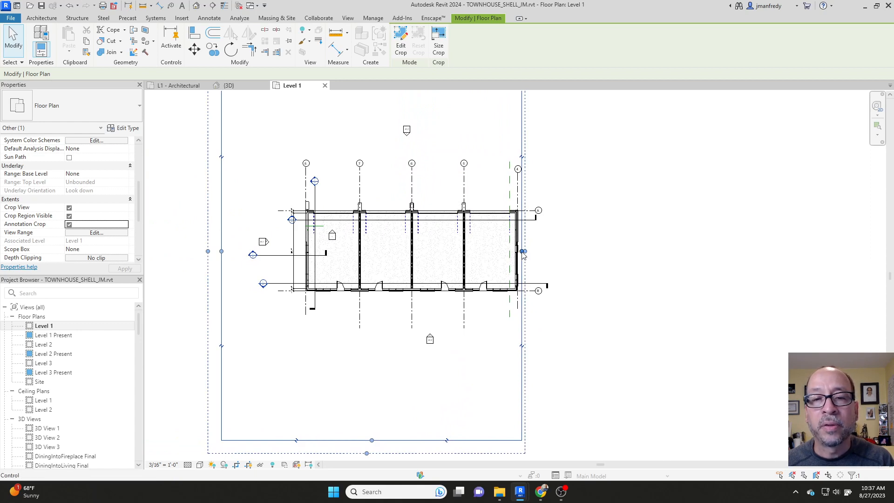
drag(523, 251, 565, 251)
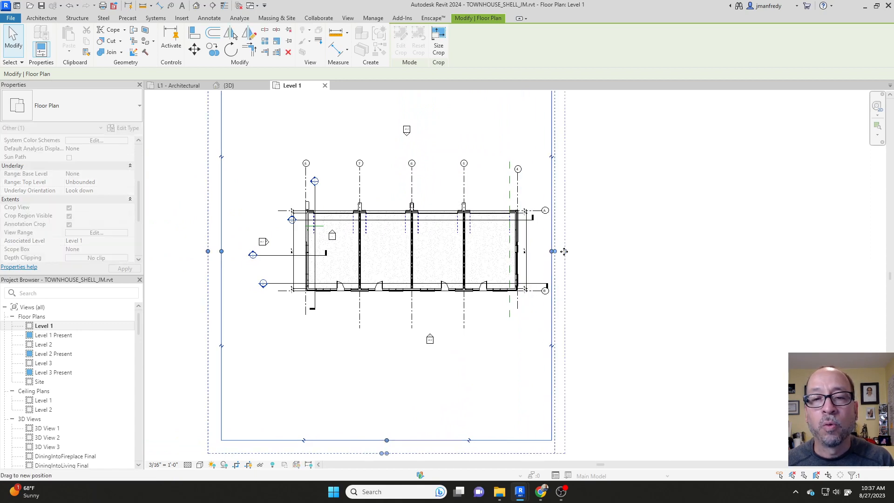
click(599, 261)
Step: Move the east annotation crop boundary slightly farther out from the crop region and turn off Annotation Crop for Level 1
scroll(595, 262, down, 1)
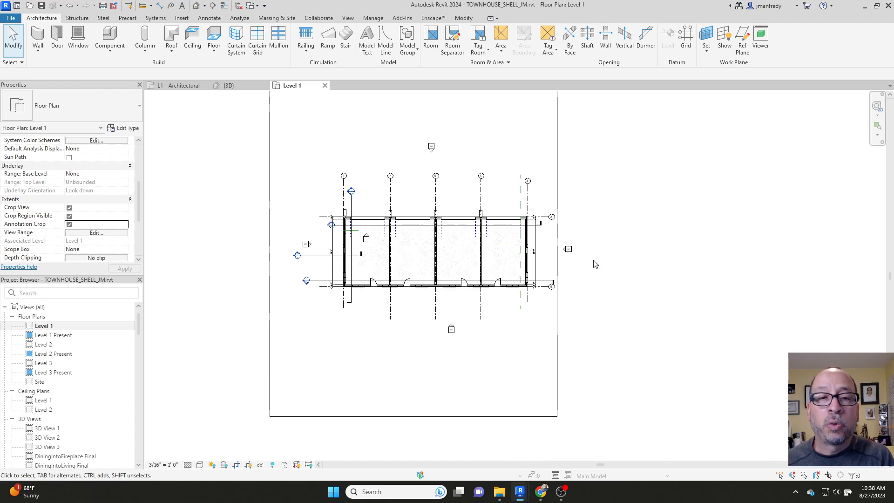
middle_drag(605, 270, 594, 276)
click(551, 257)
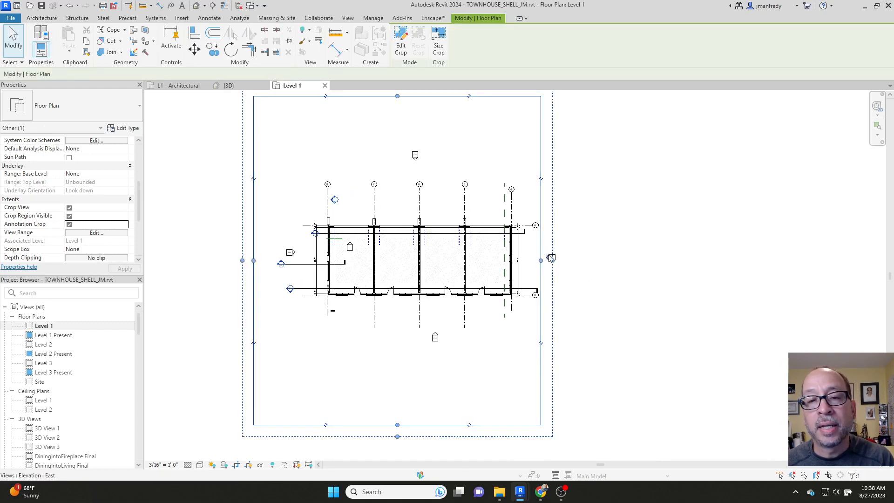
drag(549, 262, 548, 263)
scroll(555, 265, up, 3)
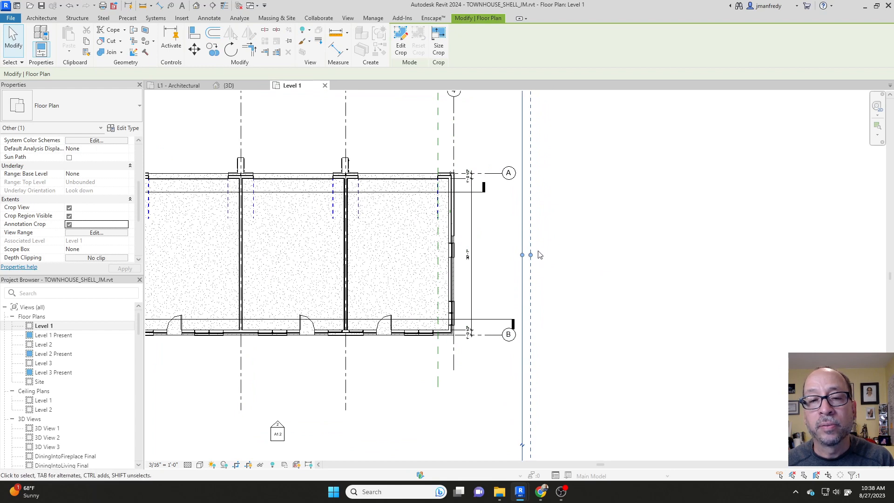
mouse_move(531, 255)
mouse_down()
mouse_move(580, 256)
mouse_move(538, 256)
mouse_up()
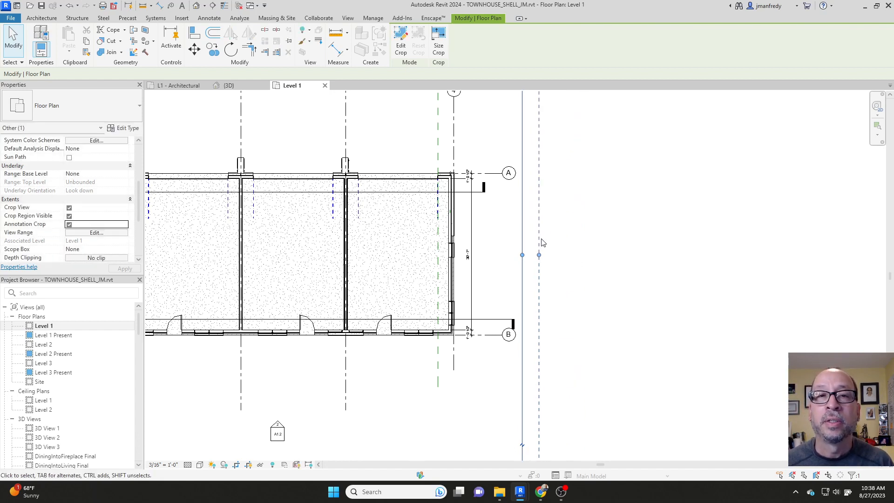
click(69, 225)
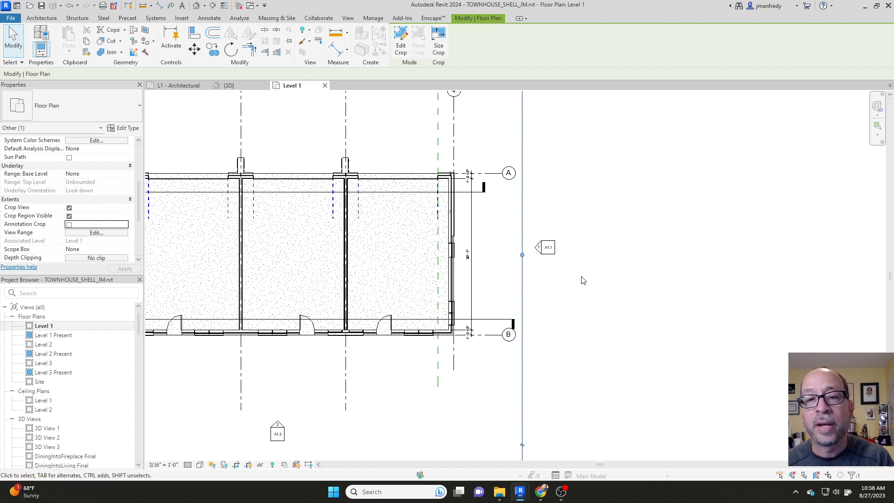
key(Escape)
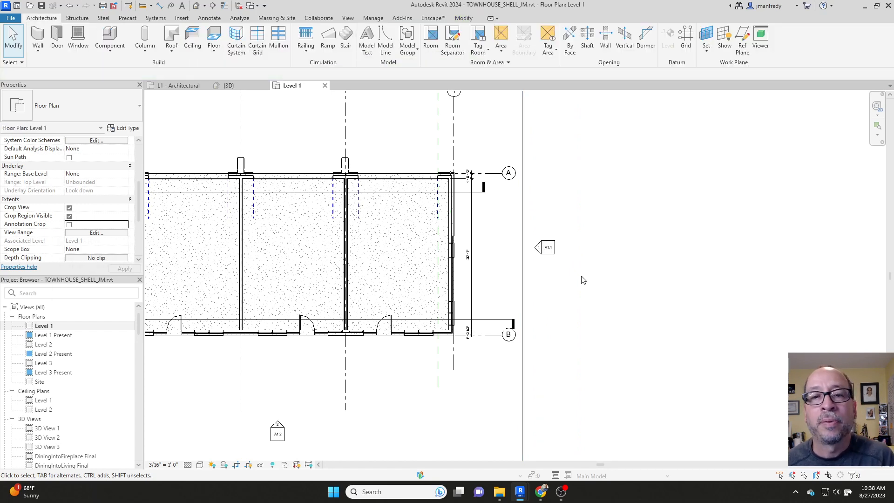
Step: Pull the crop region's west edge slightly inward and raise its south edge so it cuts through the middle of the townhouse units
scroll(582, 279, down, 5)
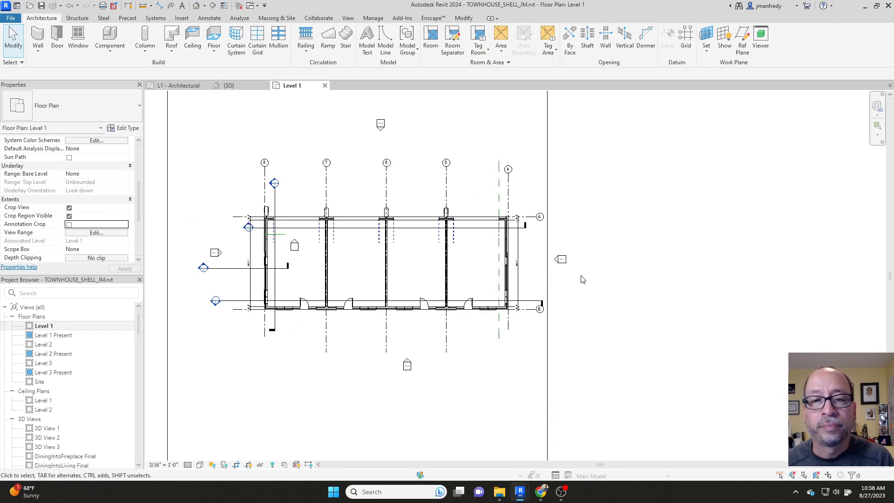
click(269, 242)
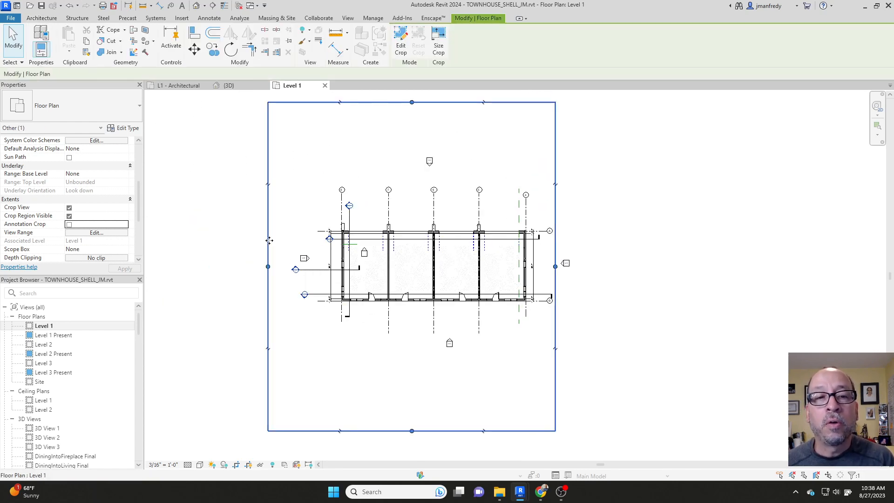
drag(269, 266, 289, 265)
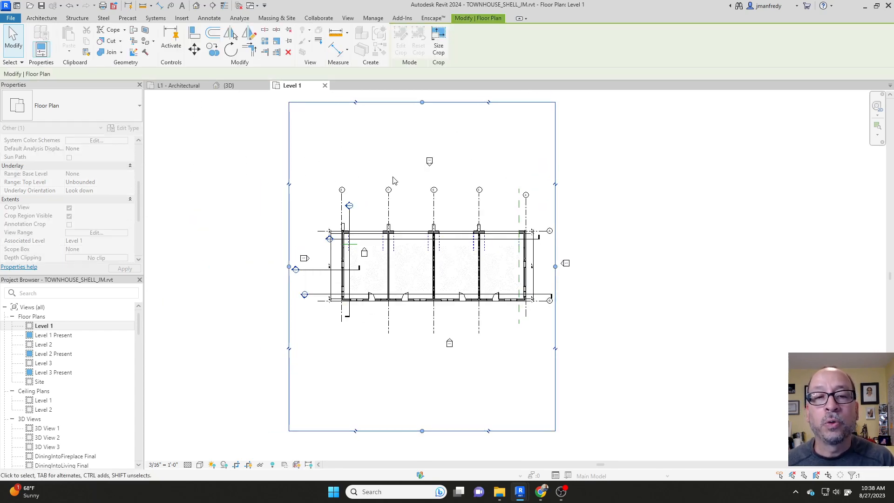
key(Escape)
click(405, 103)
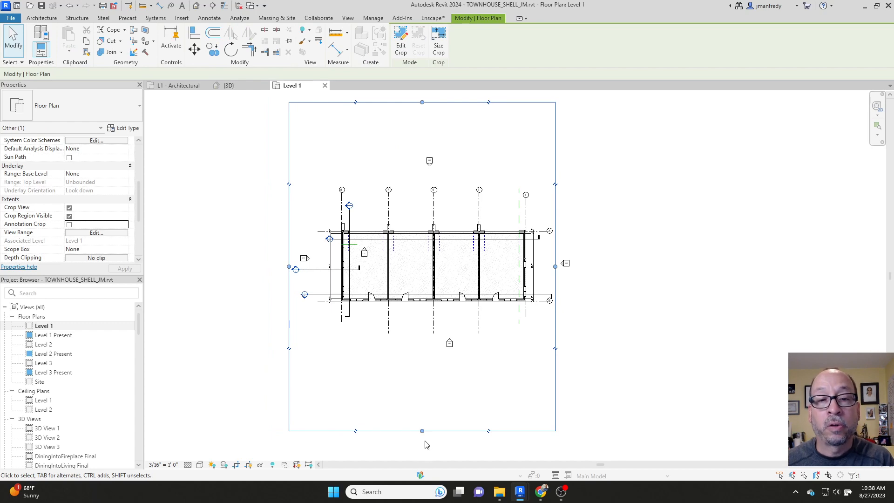
drag(422, 431, 416, 274)
key(Escape)
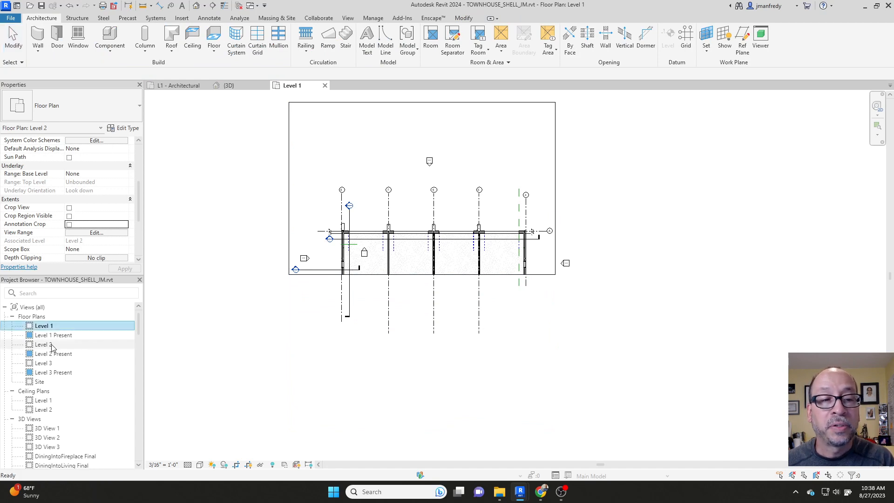
Step: Open the Level 2 and Level 3 floor plans to compare their uncropped extents with Level 1
double_click(44, 344)
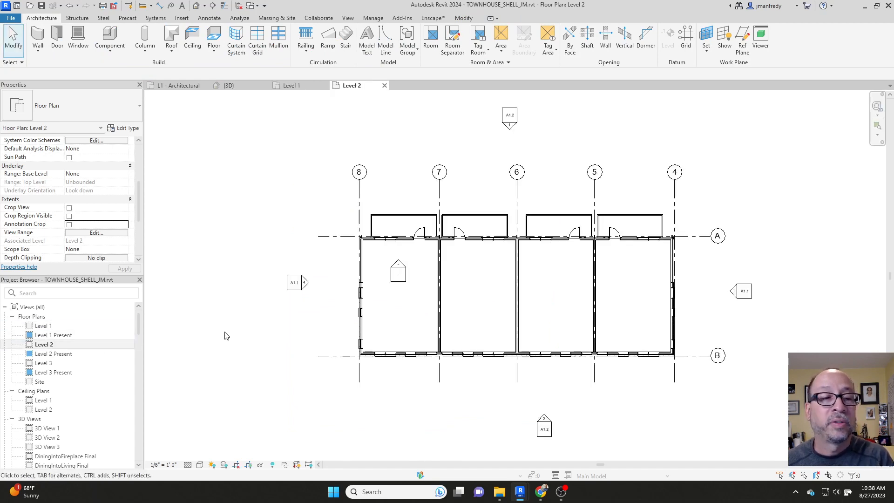
double_click(44, 363)
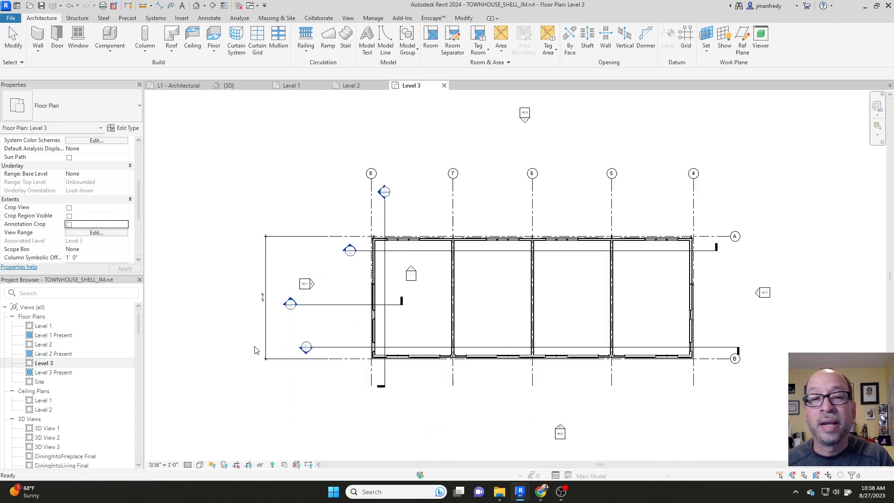
middle_drag(278, 357, 246, 341)
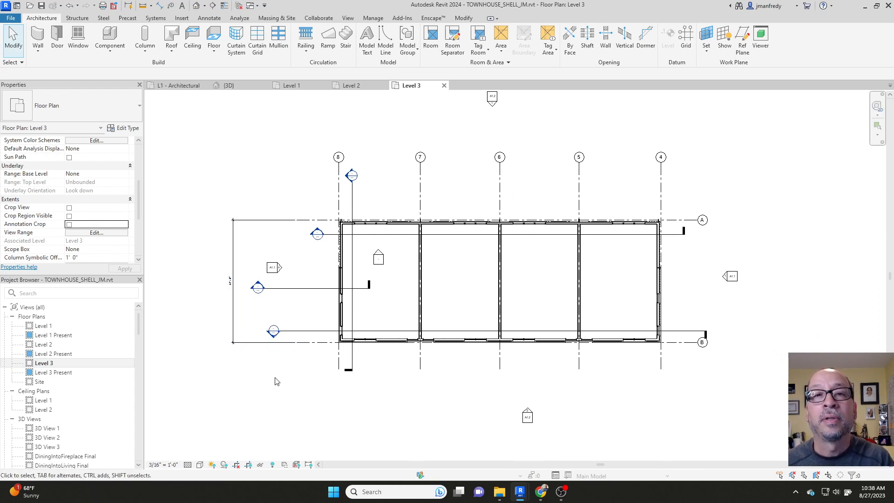
middle_drag(275, 378, 263, 371)
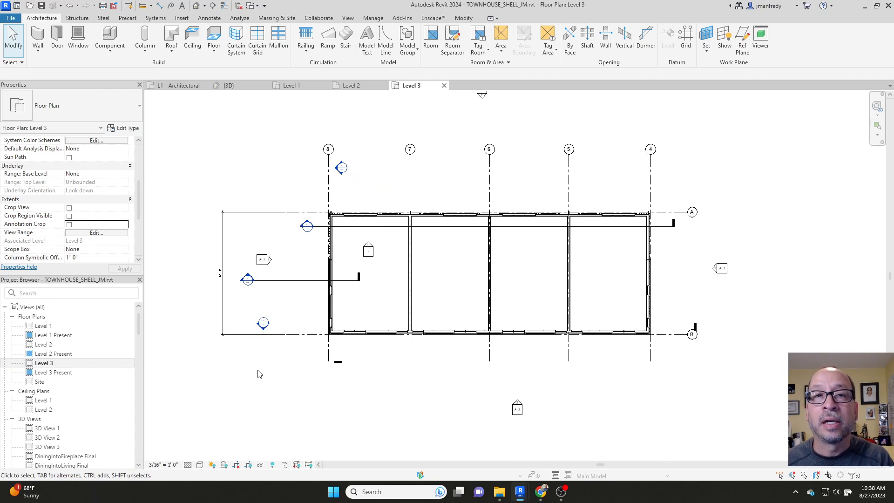
Step: Return to the Level 1 floor plan and extend the crop region's south edge past grid B to about the south elevation marker
double_click(43, 325)
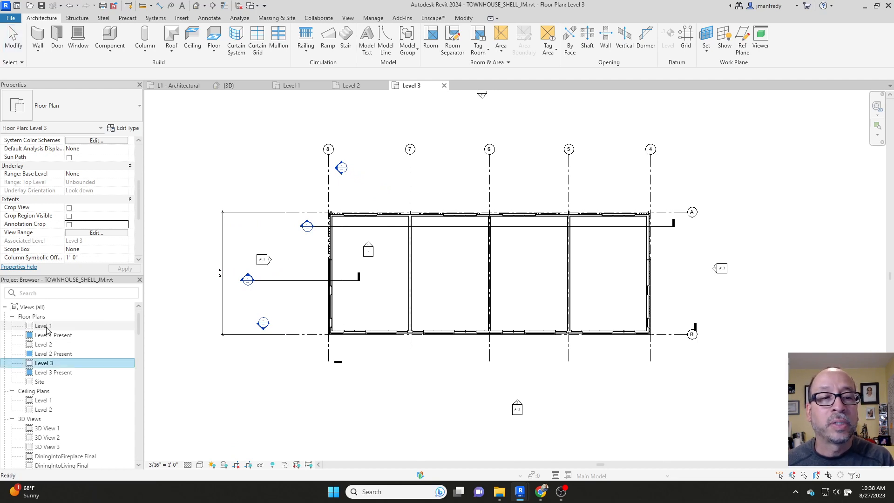
drag(138, 182, 136, 153)
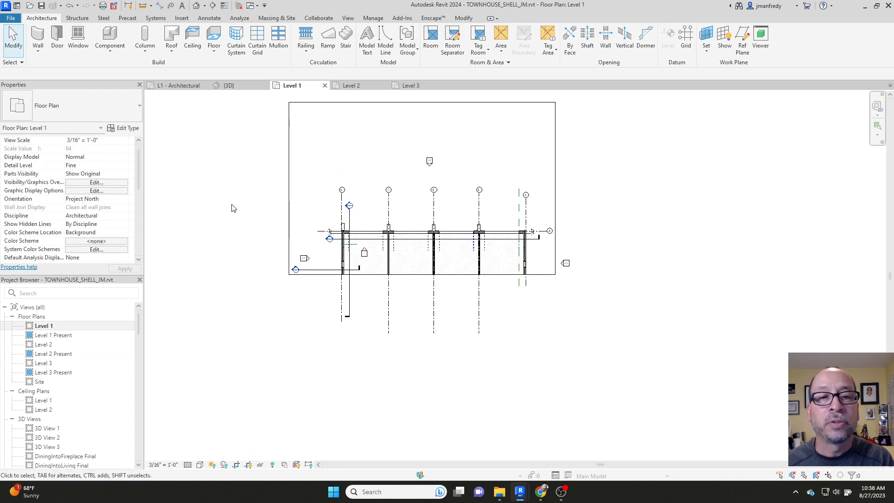
middle_drag(258, 214, 272, 237)
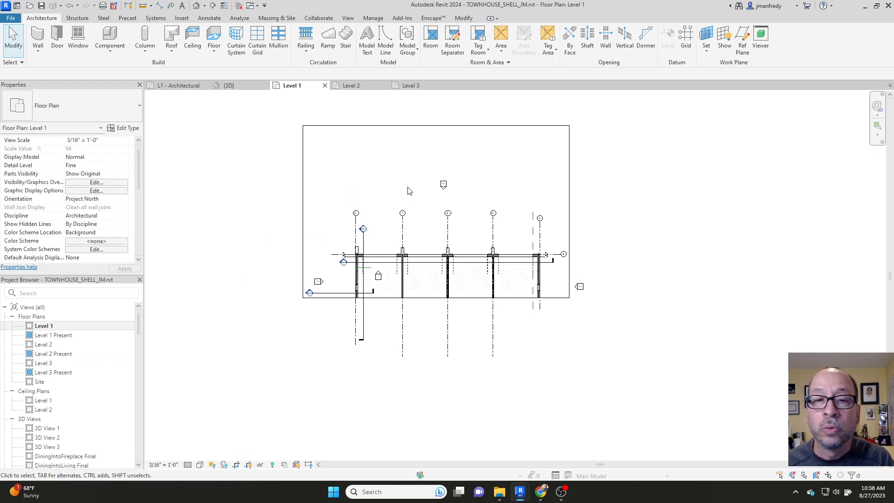
scroll(409, 191, up, 1)
mouse_move(410, 191)
middle_down()
mouse_move(427, 189)
mouse_move(413, 194)
middle_up()
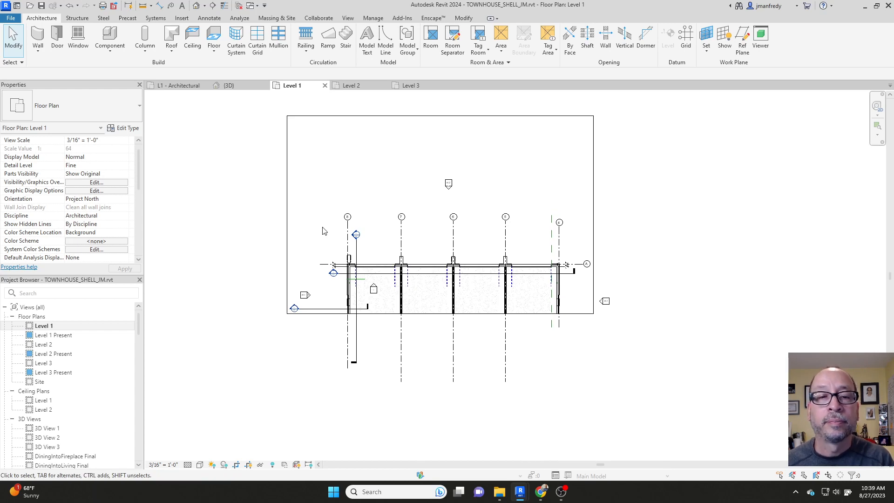
click(429, 314)
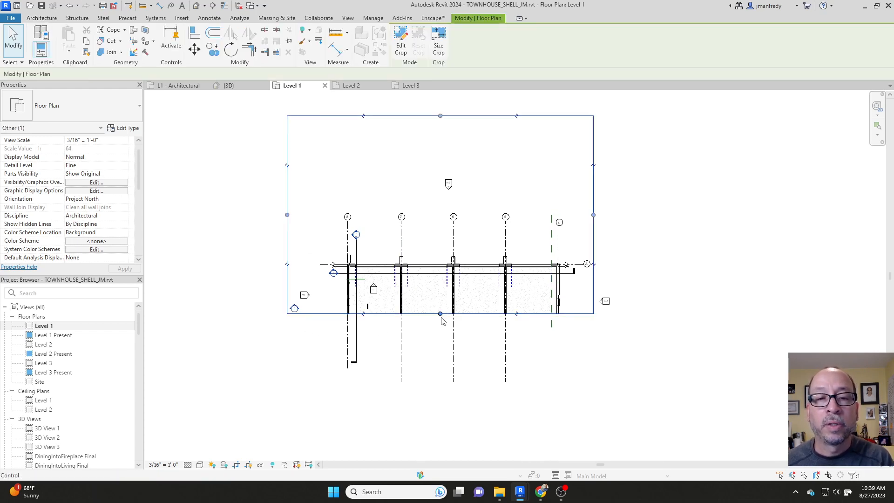
drag(440, 314, 440, 390)
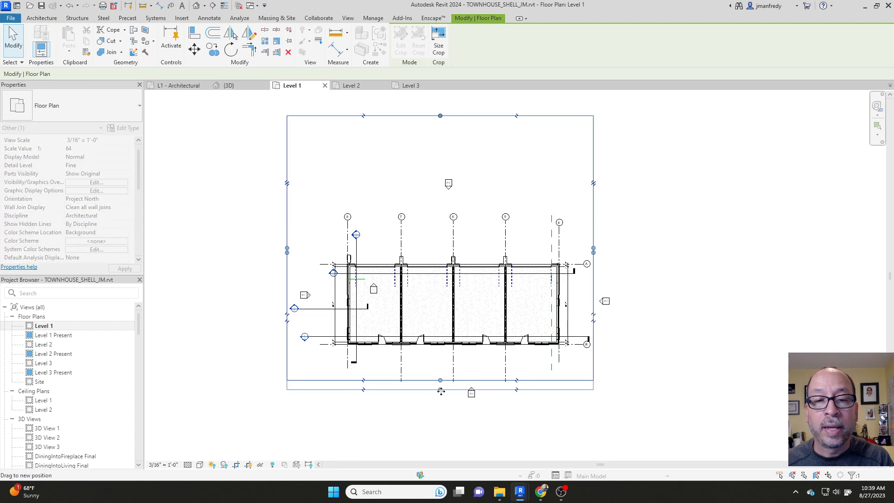
click(405, 410)
Step: Lower the crop region's north edge to just above the north elevation marker
click(448, 116)
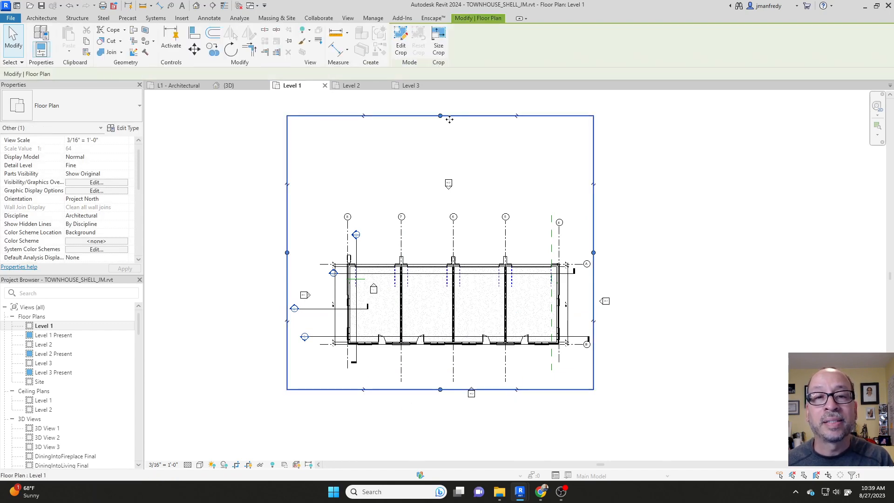
drag(440, 116, 440, 172)
click(241, 253)
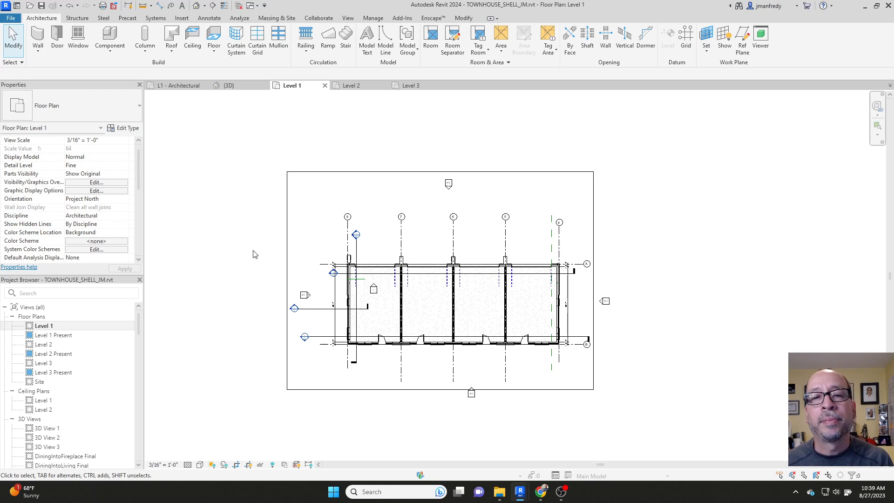
Step: Turn off Crop Region Visible for Level 1 and turn it back on
middle_drag(255, 254, 258, 253)
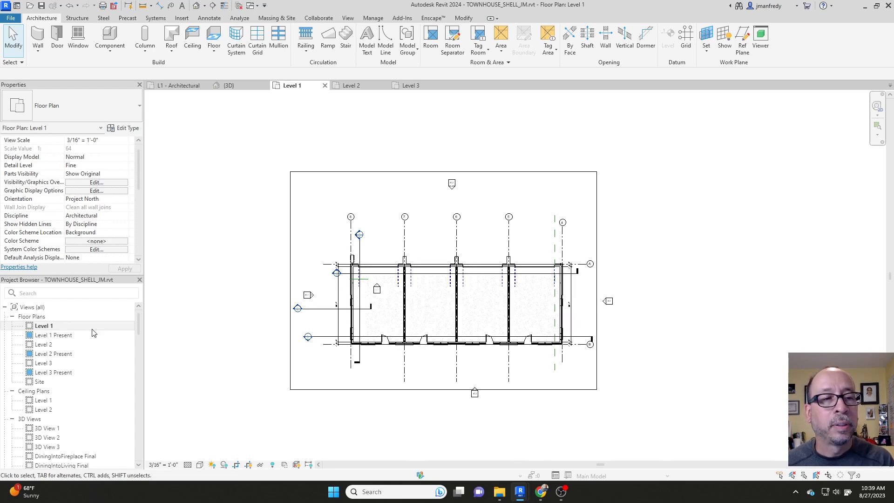
scroll(139, 222, down, 5)
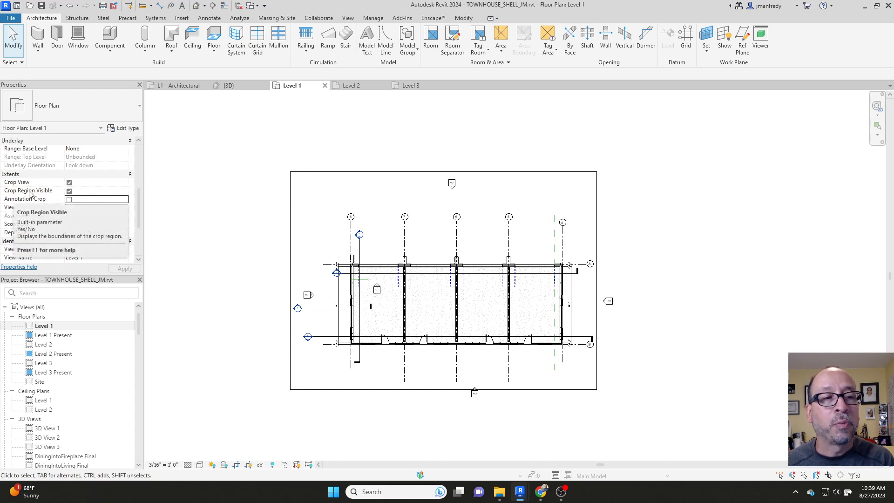
click(69, 191)
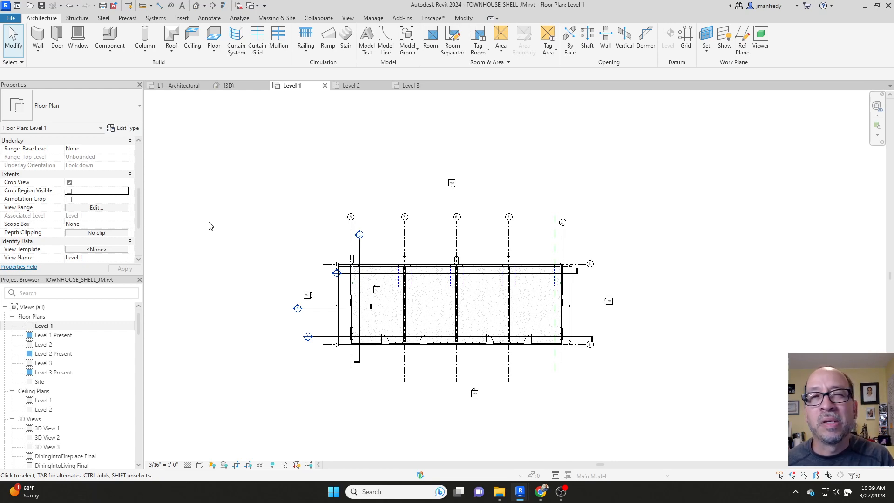
click(69, 191)
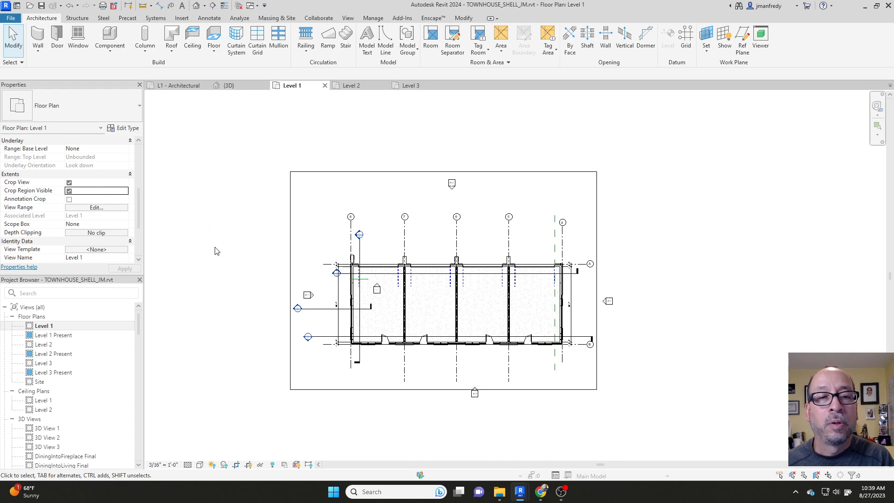
Step: Pull the crop region's west edge inward between grids 8 and 7, then hide the crop boundary and show it again
click(290, 279)
drag(290, 279, 385, 279)
click(316, 271)
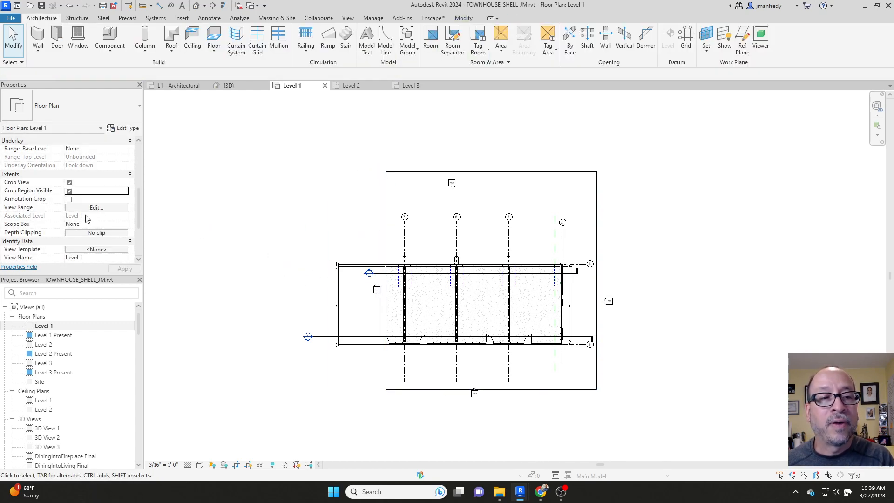
click(69, 192)
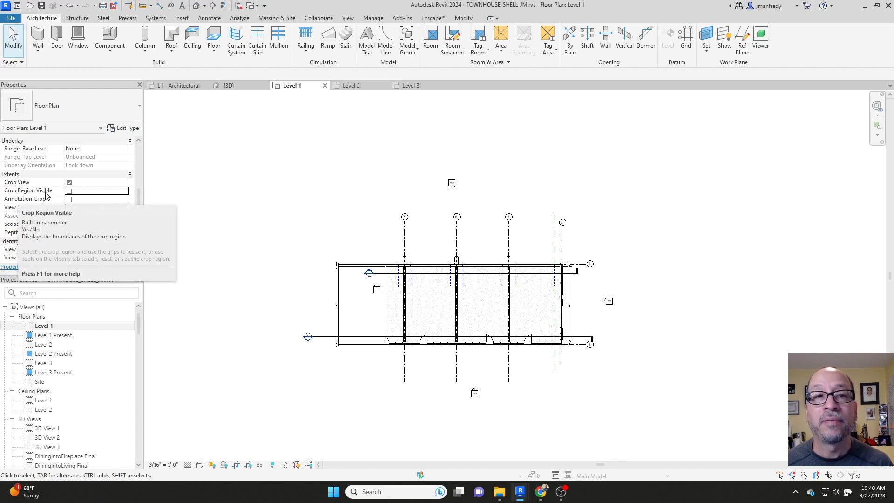
click(69, 191)
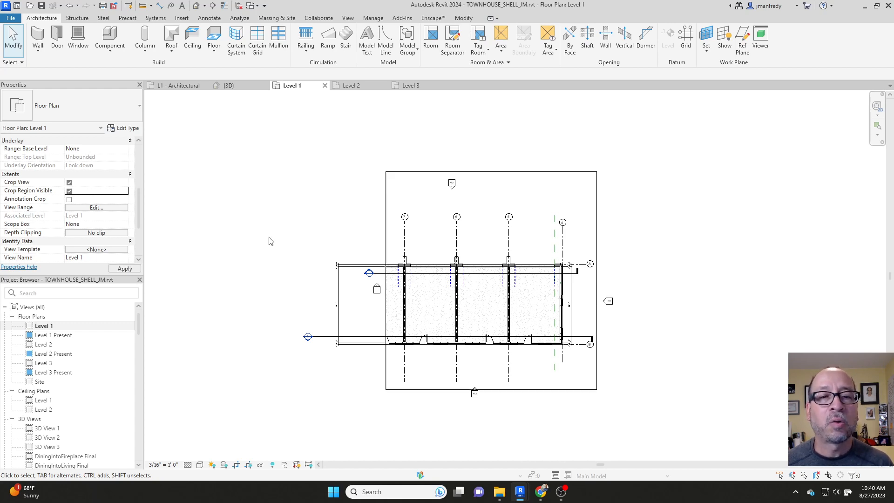
Step: Extend the crop region's west edge outward past grid 8 so the end townhouse unit is included
click(386, 248)
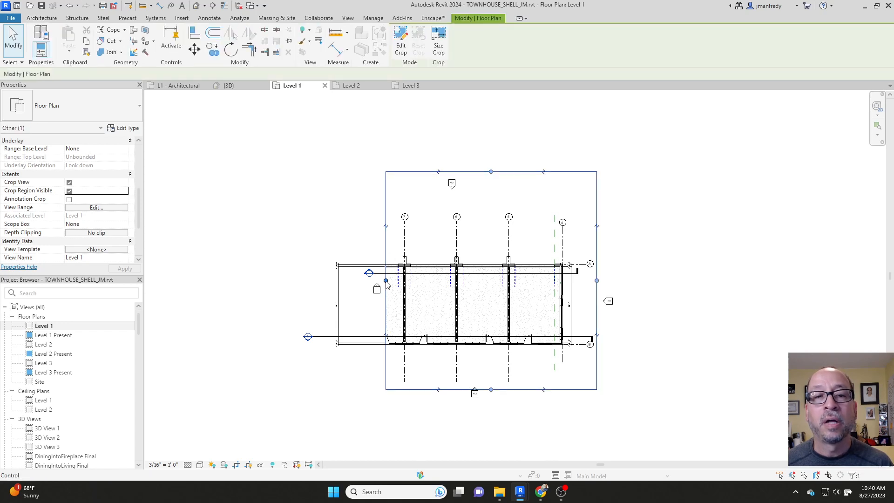
drag(387, 281, 325, 281)
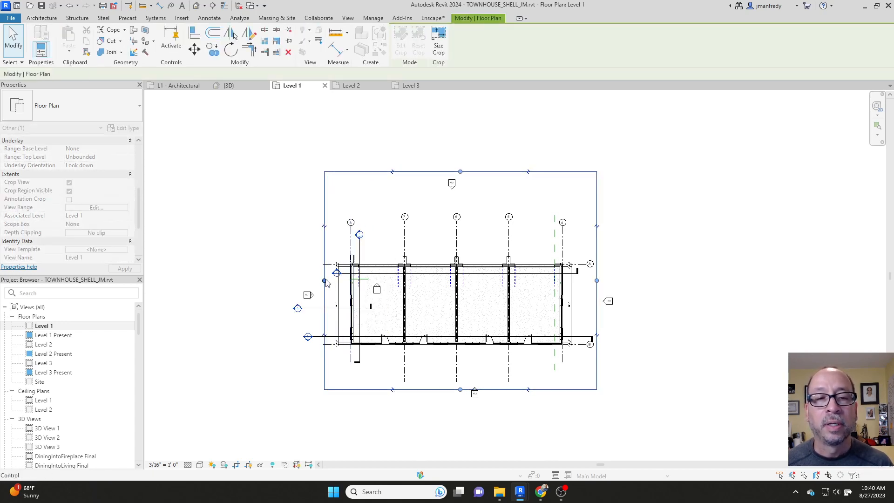
click(325, 280)
click(306, 272)
middle_drag(295, 270, 284, 272)
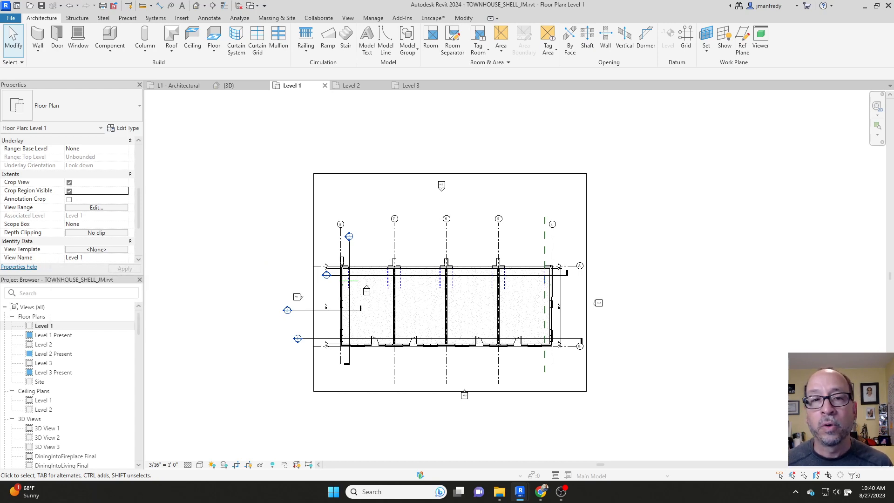
middle_drag(256, 211, 251, 210)
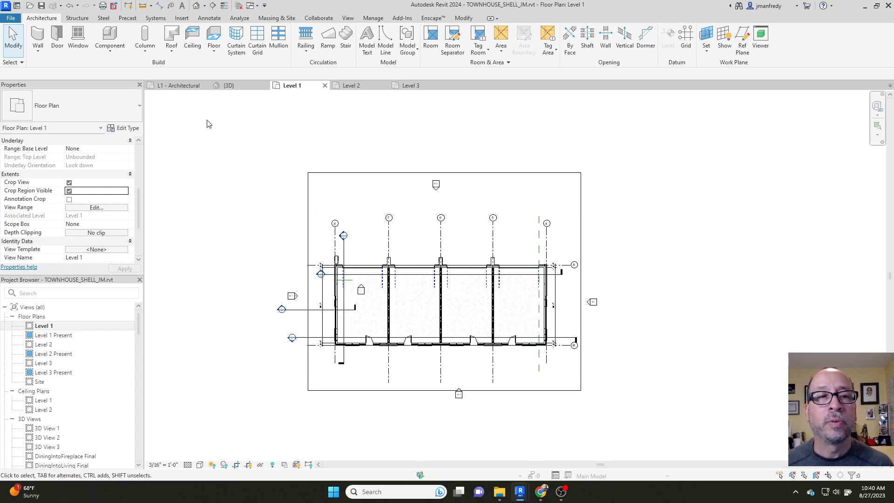
Step: Switch to Project3's L1 - Architectural plan, select its crop region and examine the Extents properties
click(189, 86)
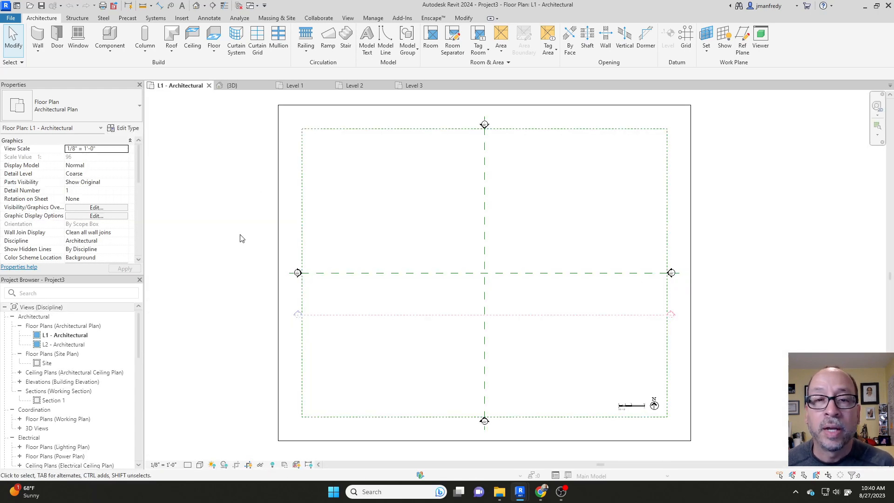
click(278, 232)
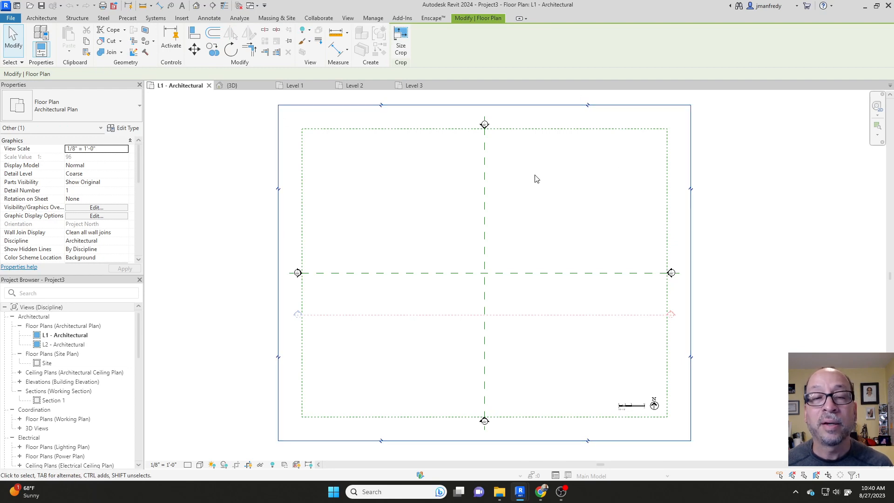
drag(139, 171, 140, 218)
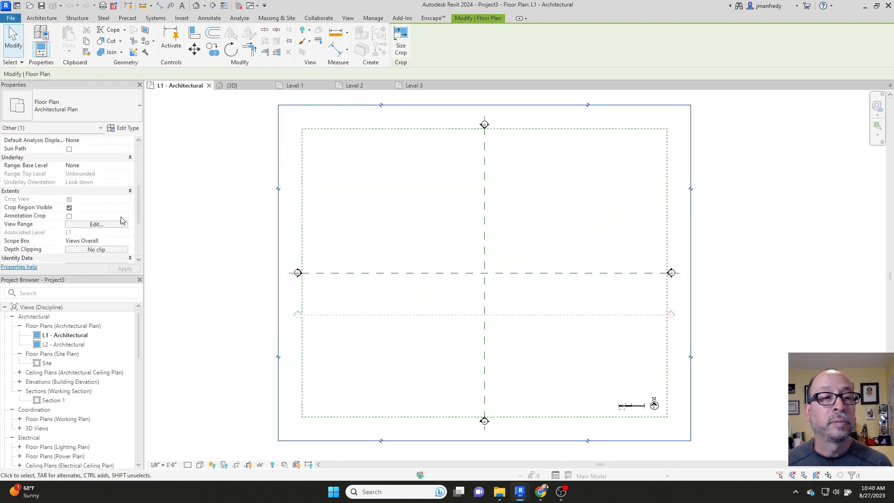
Step: Turn off Crop Region Visible for the L1 - Architectural plan, turn it back on and deselect the crop region
click(69, 208)
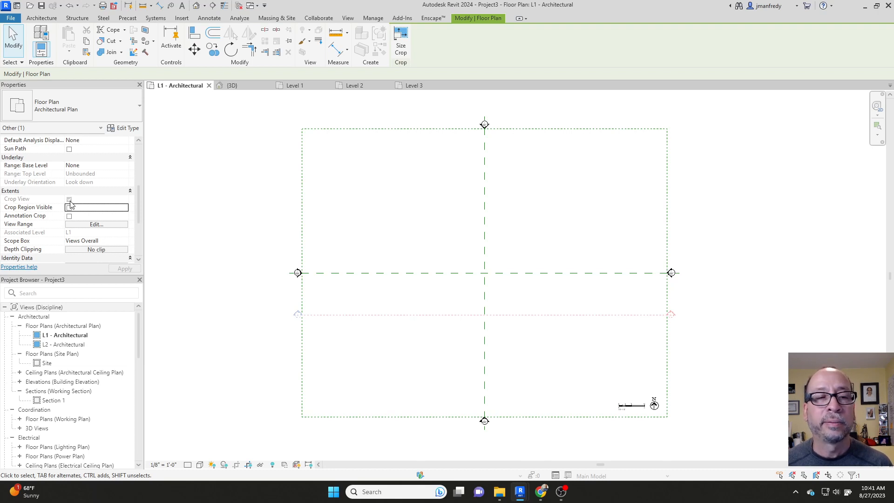
click(69, 207)
click(230, 249)
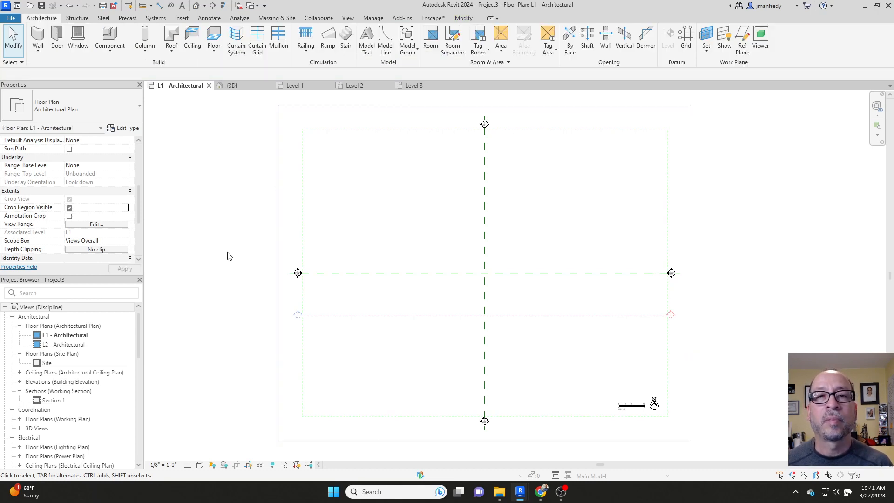